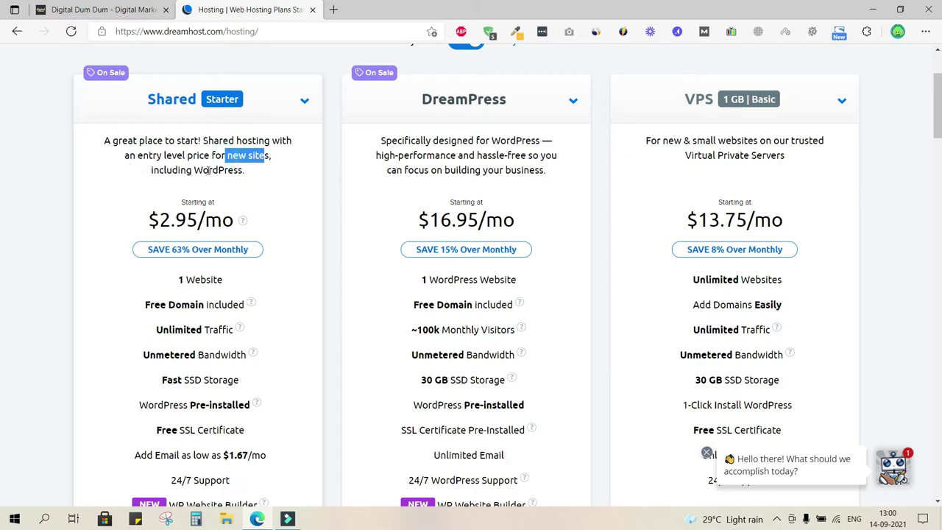
double_click(209, 170)
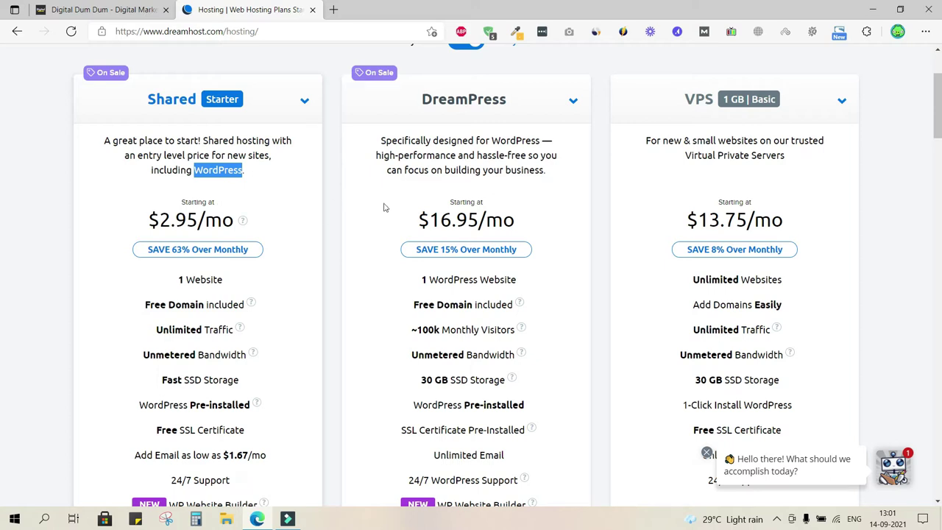
left_click(333, 216)
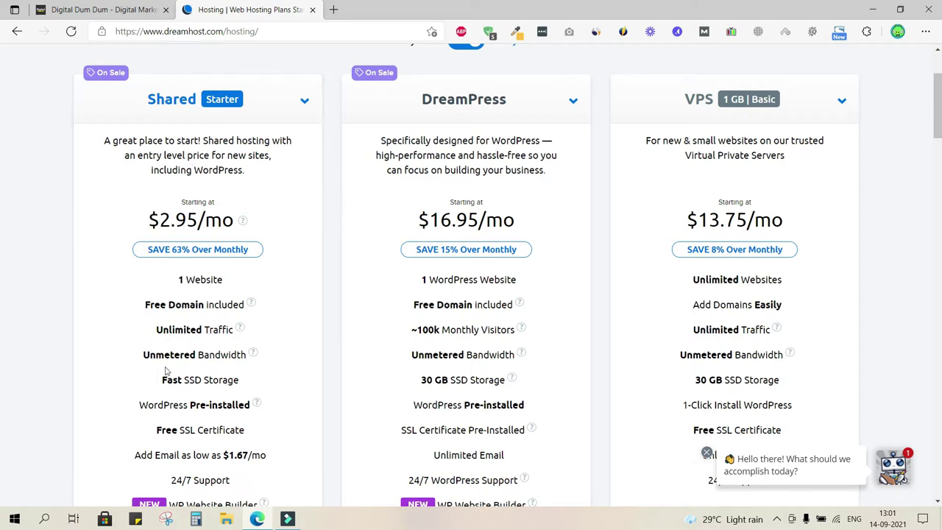
triple_click(188, 283)
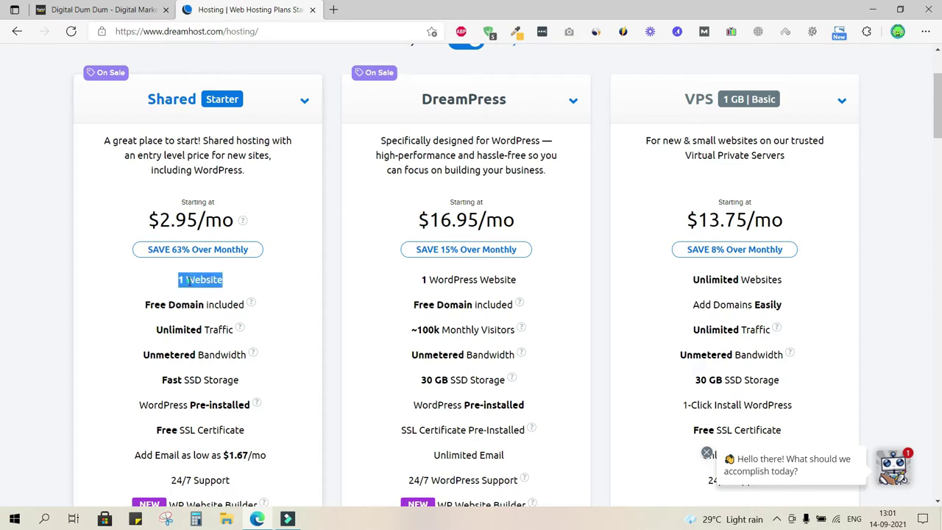
left_click_drag(147, 308, 210, 305)
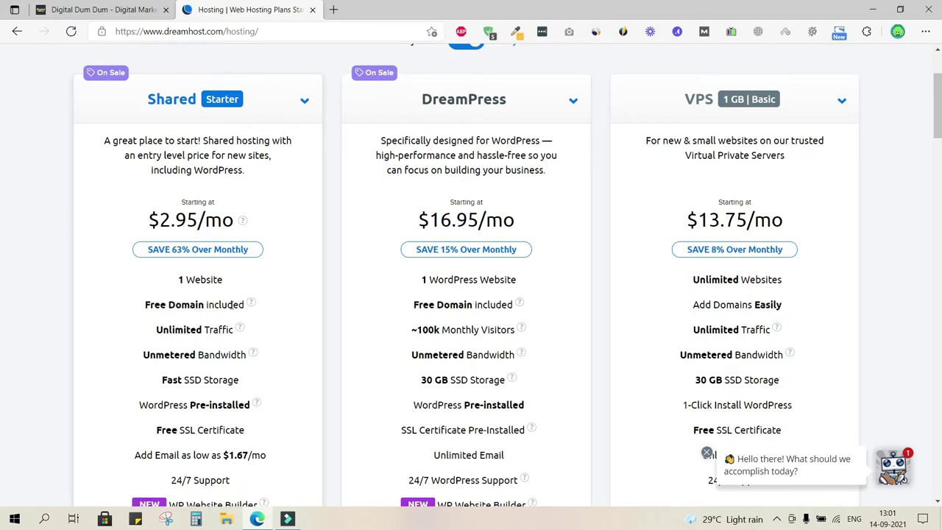
double_click(194, 330)
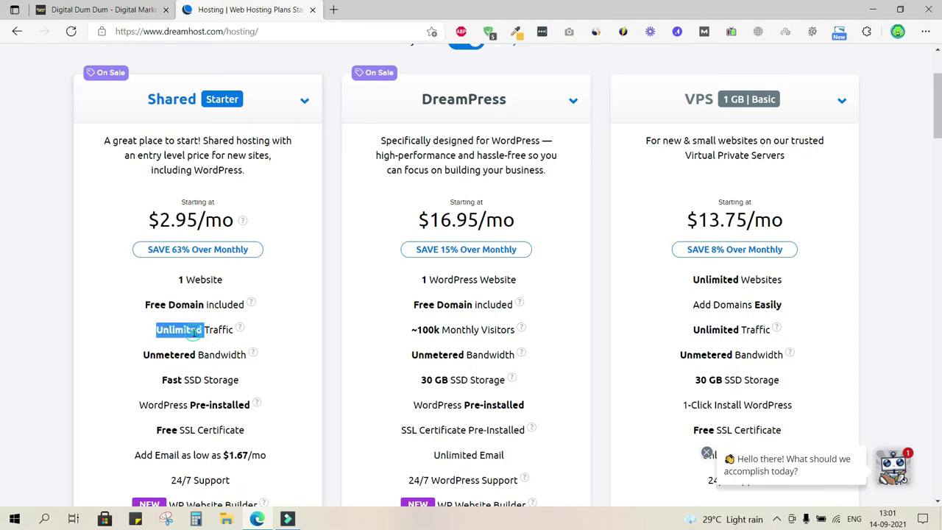
left_click(181, 359)
double_click(181, 358)
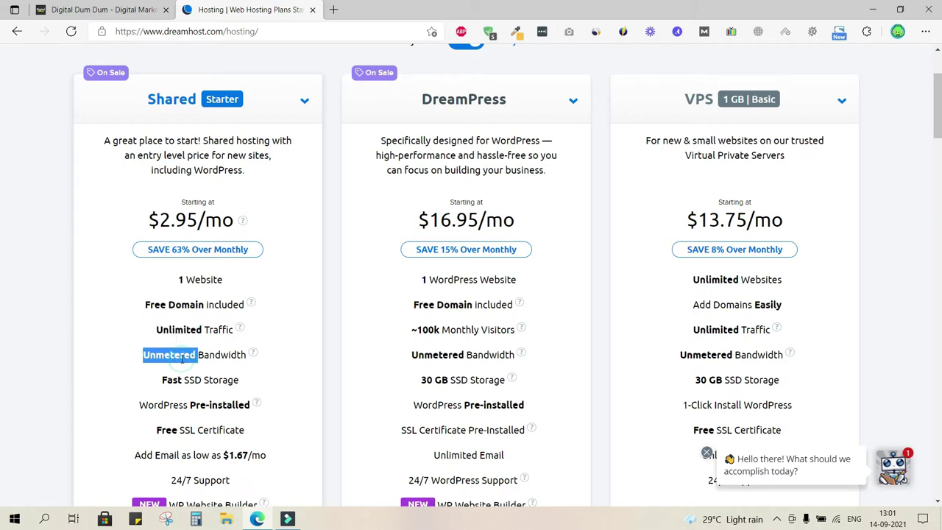
double_click(221, 354)
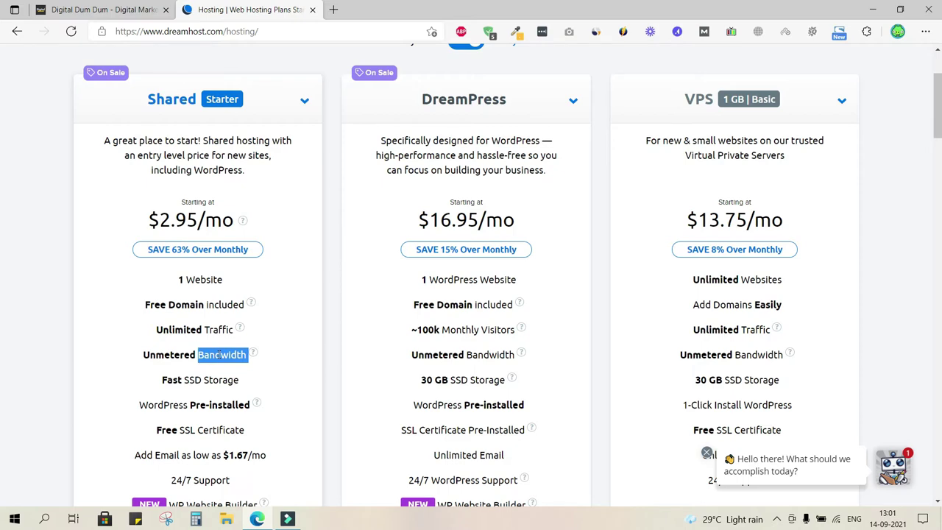
scroll(221, 354, "down", 1)
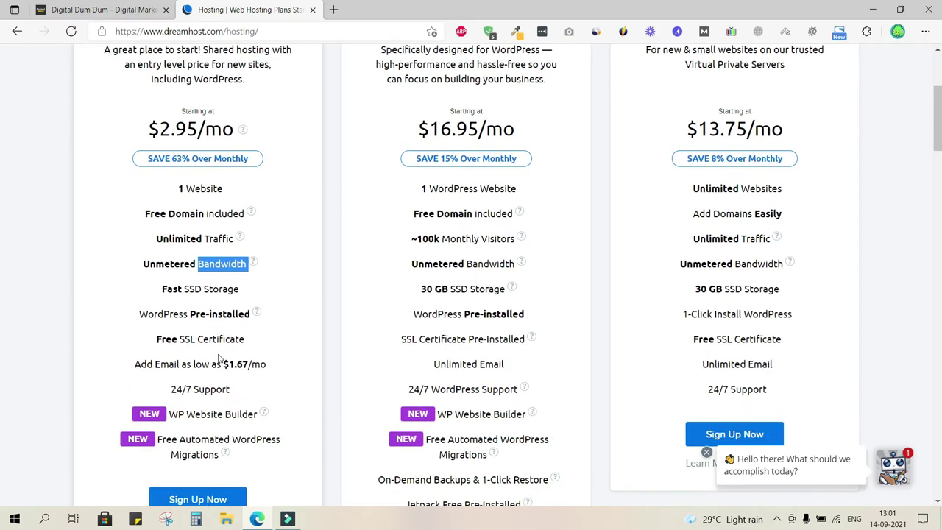
double_click(196, 290)
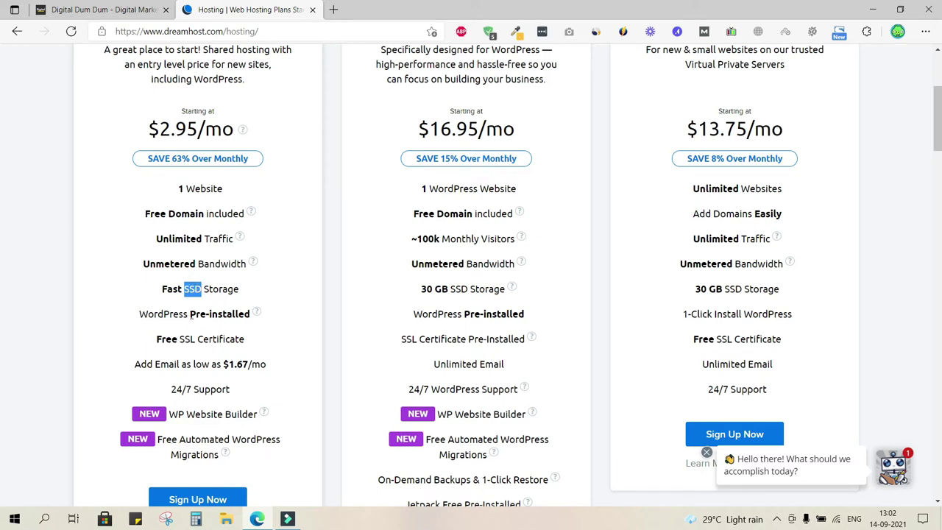
triple_click(196, 314)
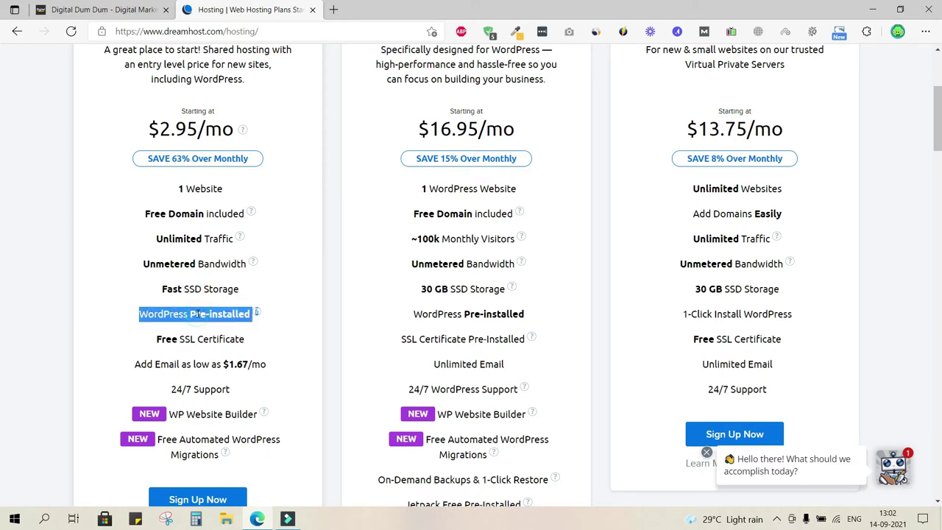
scroll(179, 340, "down", 1)
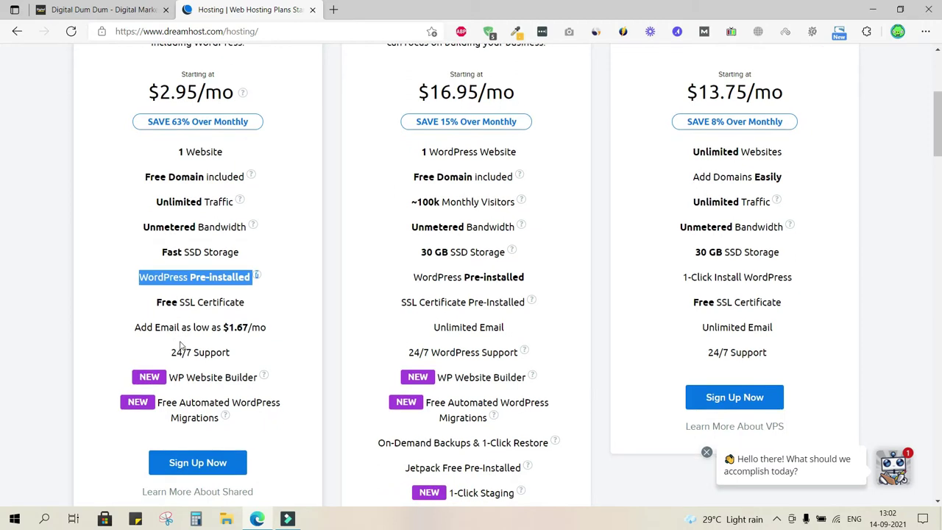
left_click_drag(158, 279, 207, 313)
triple_click(199, 302)
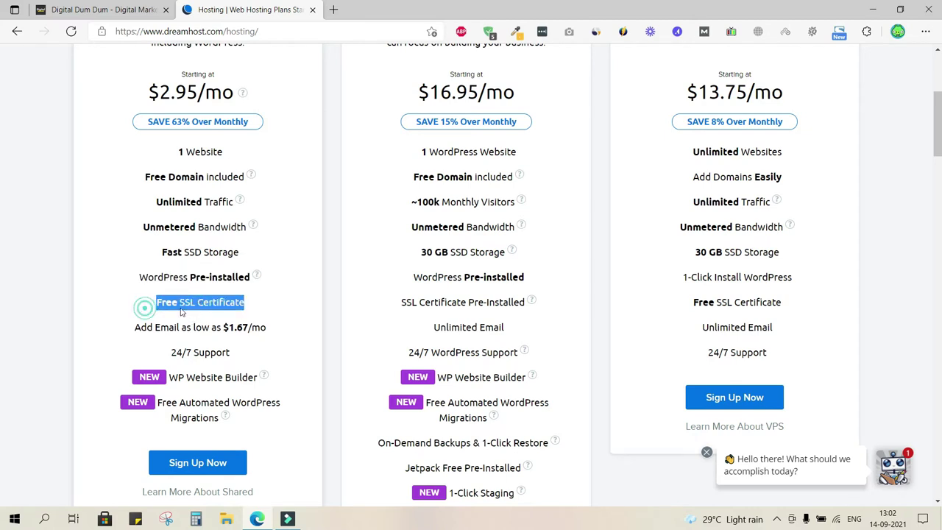
left_click(186, 315)
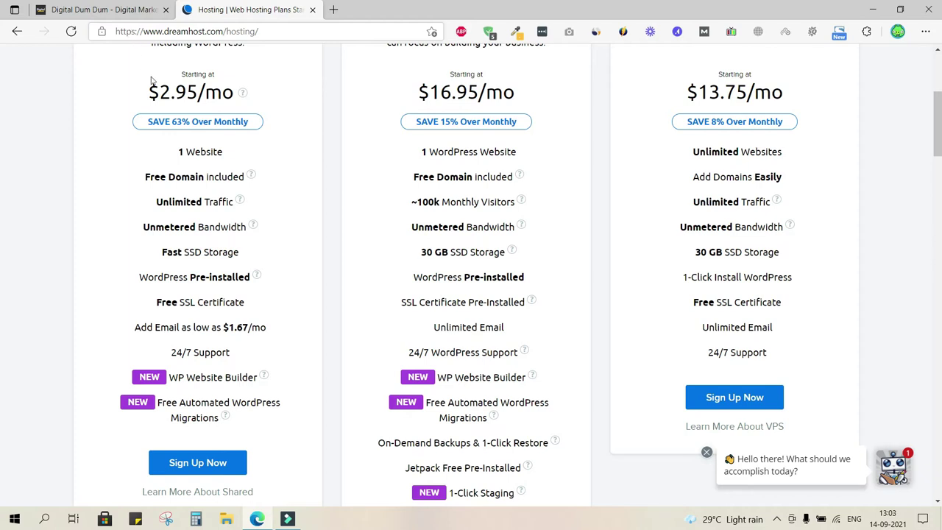
left_click(206, 301)
triple_click(206, 302)
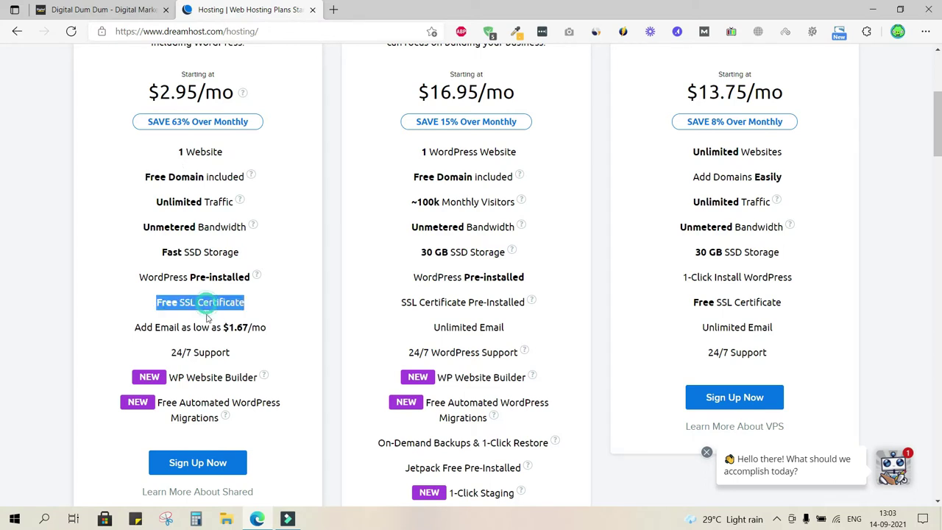
left_click(207, 318)
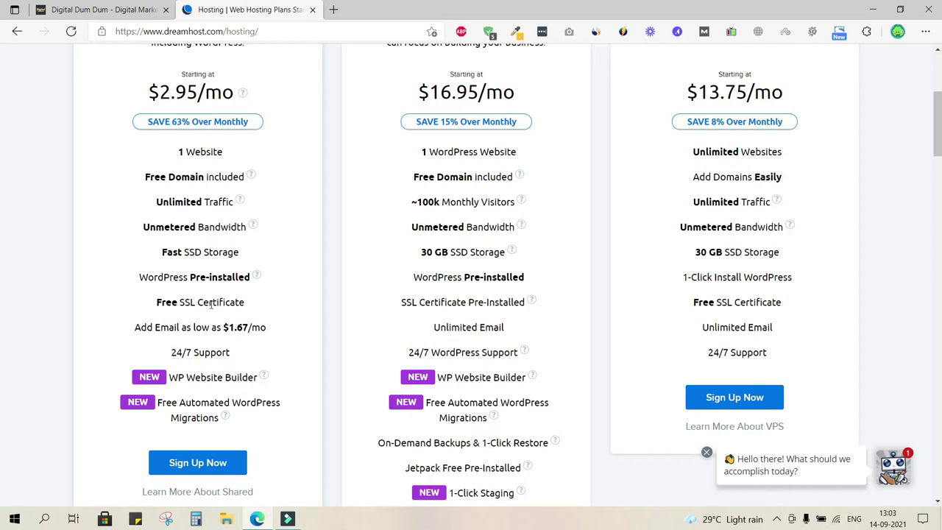
double_click(167, 327)
left_click(190, 337)
left_click_drag(228, 327, 267, 328)
left_click(266, 339)
scroll(235, 271, "up", 2)
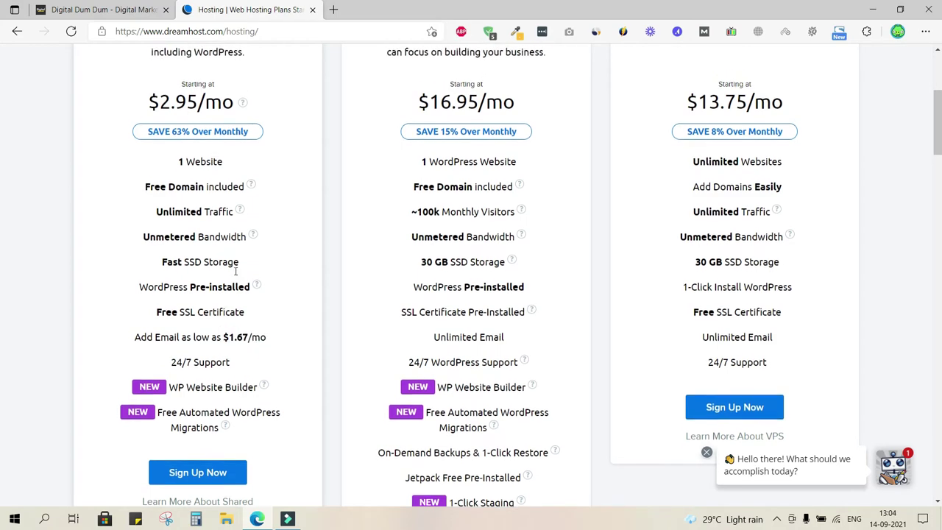
scroll(237, 275, "up", 1)
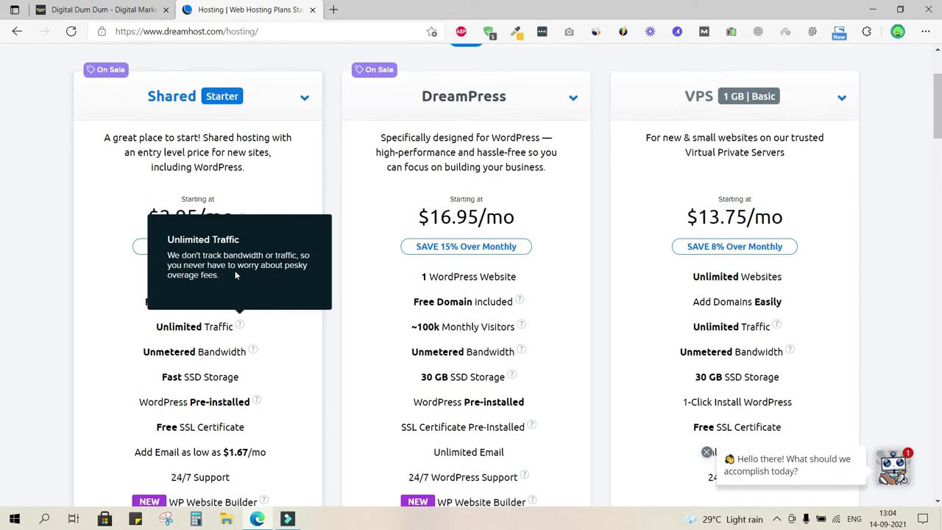
left_click(306, 105)
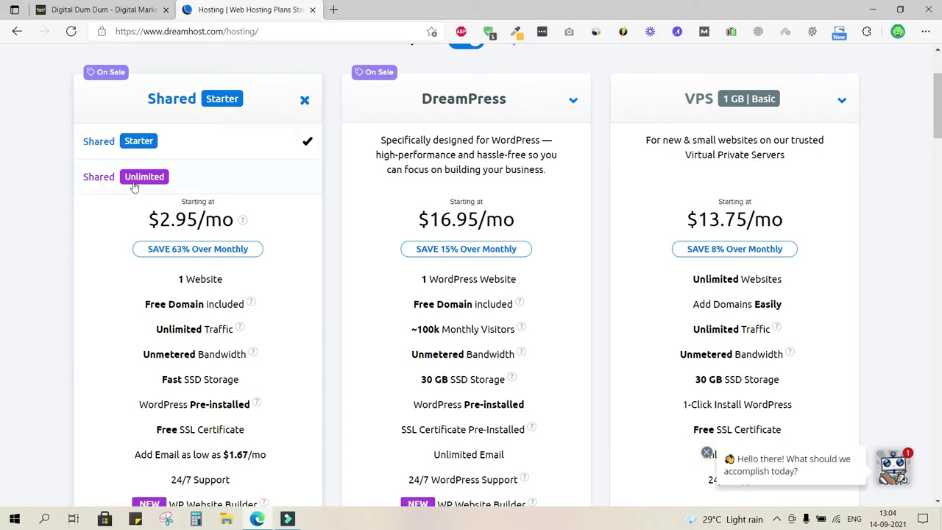
left_click(138, 186)
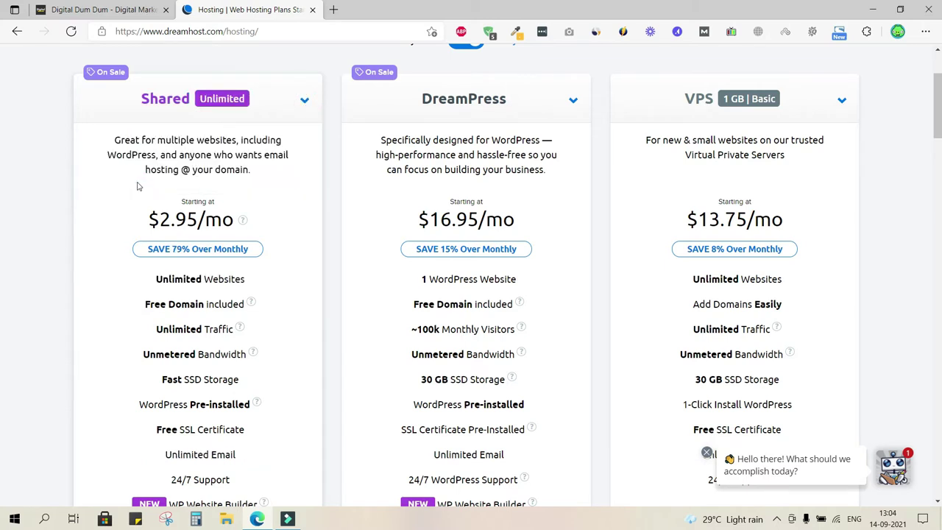
scroll(190, 248, "down", 1)
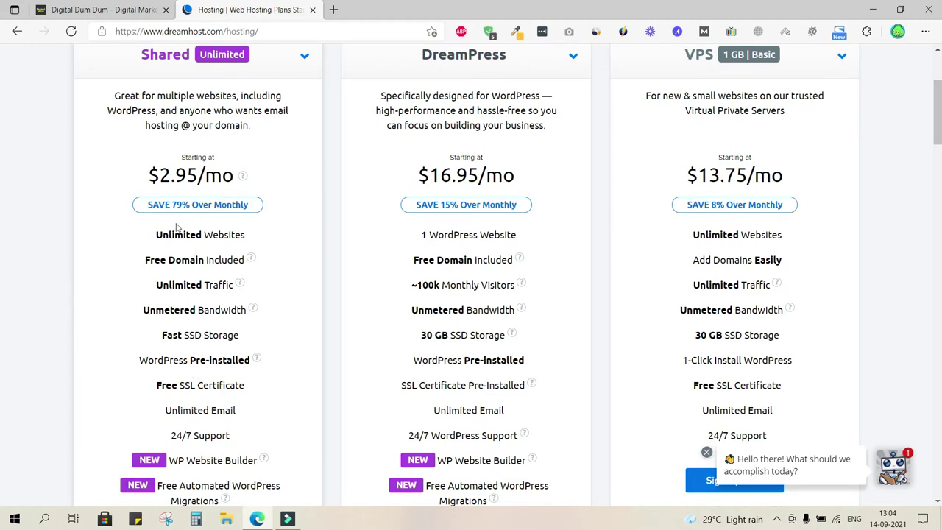
double_click(179, 180)
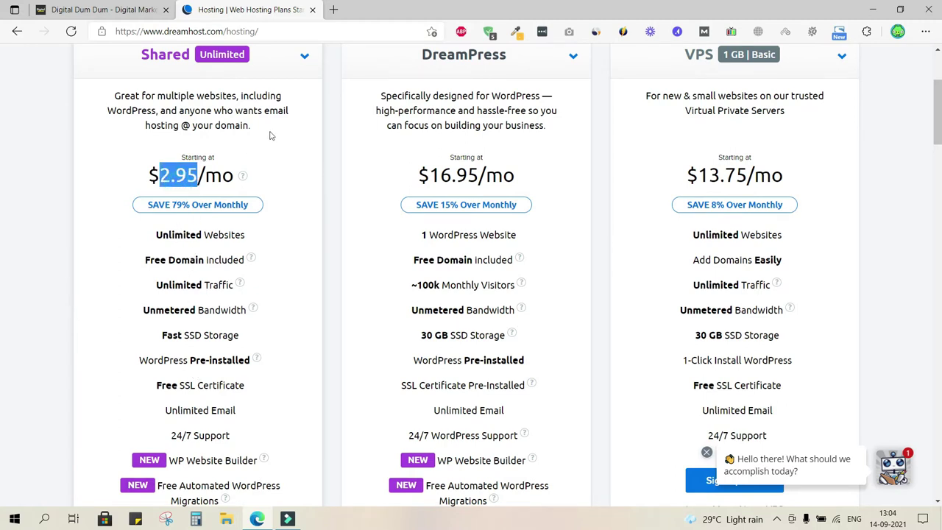
left_click(56, 147)
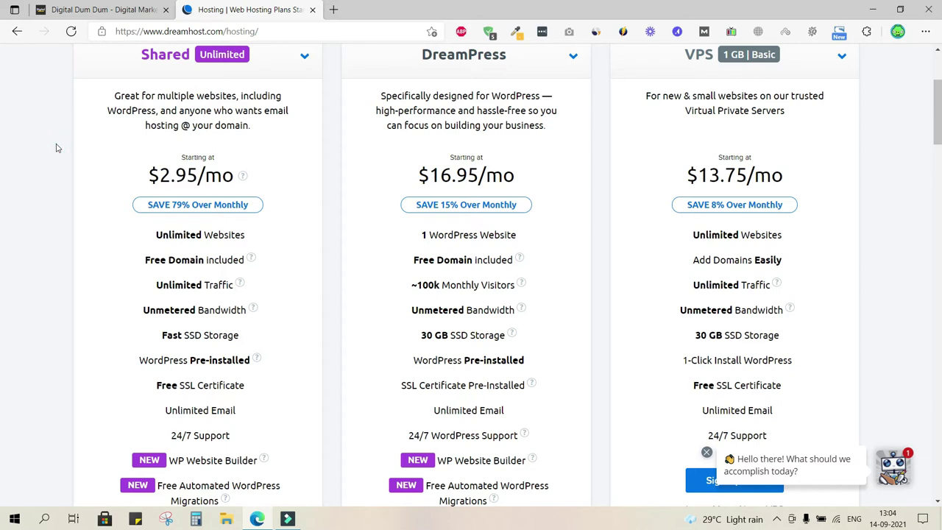
scroll(303, 106, "up", 1)
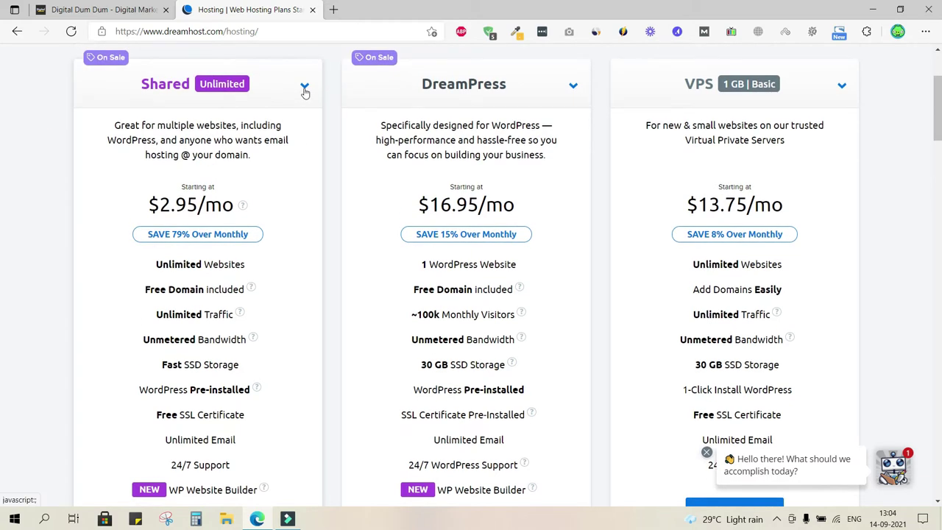
left_click(304, 88)
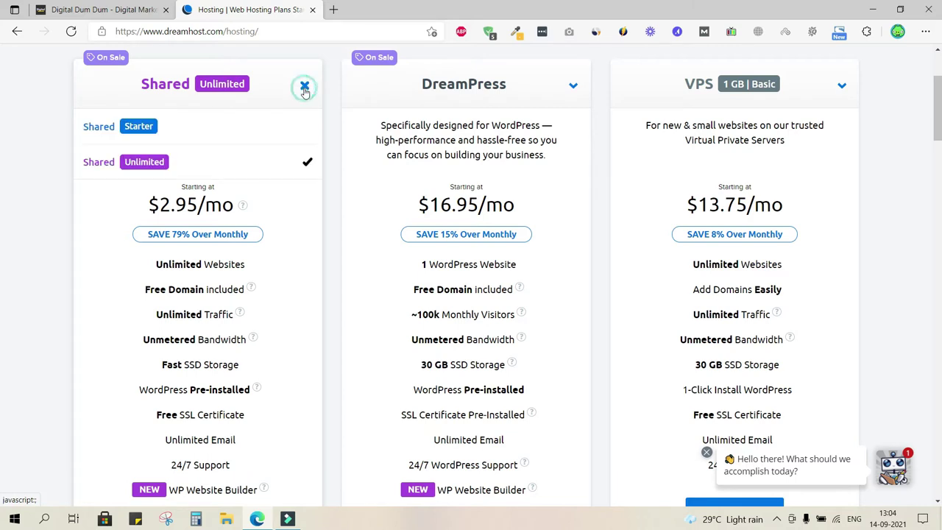
left_click(138, 127)
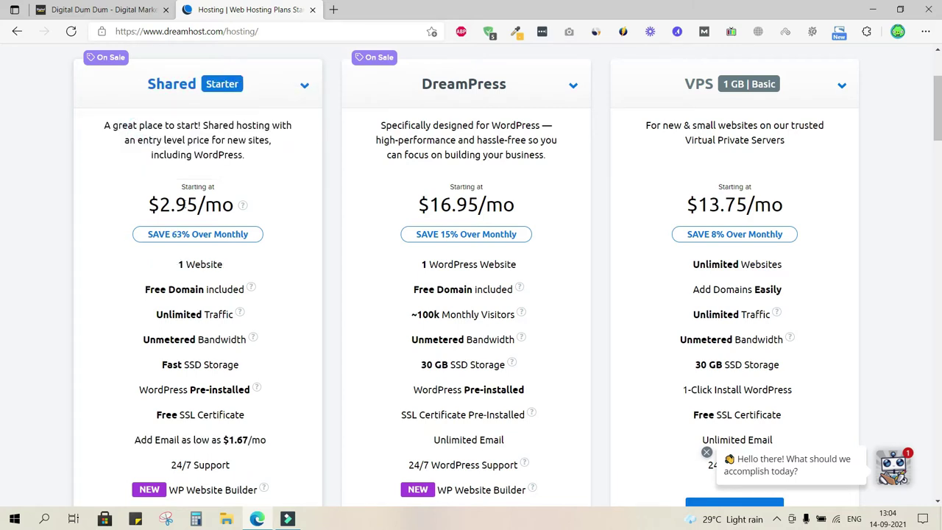
triple_click(182, 204)
left_click(298, 250)
scroll(298, 252, "down", 1)
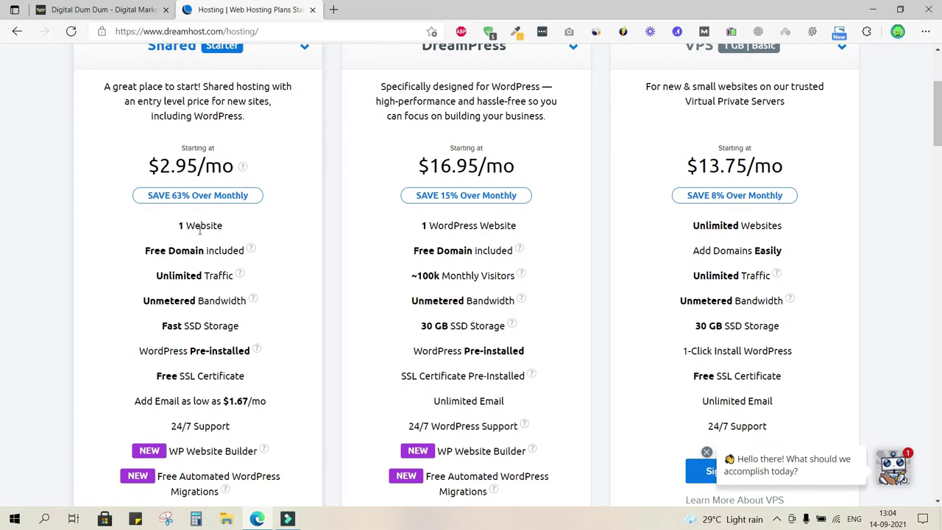
double_click(199, 227)
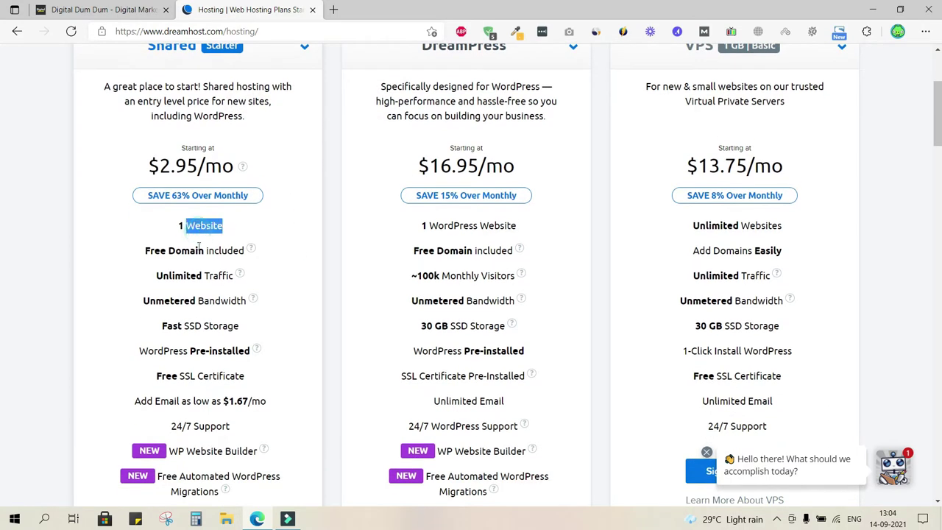
triple_click(235, 400)
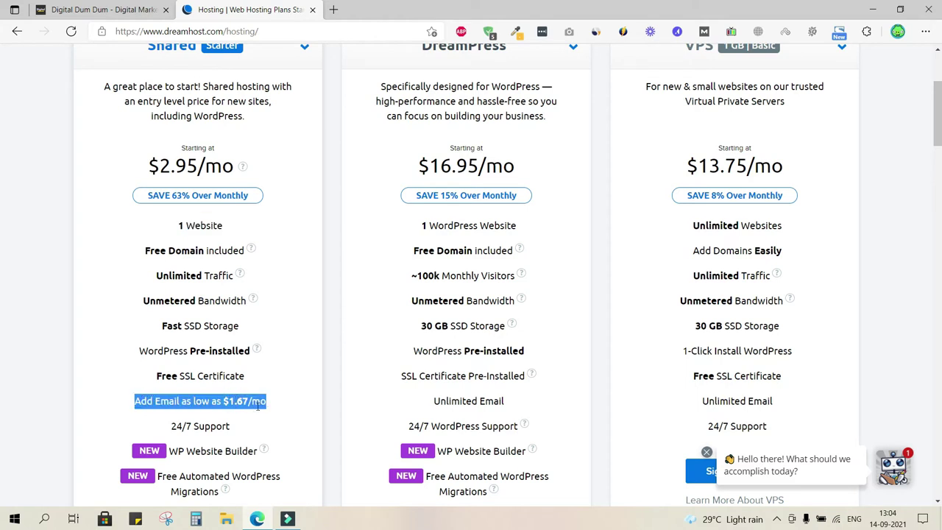
scroll(258, 407, "up", 1)
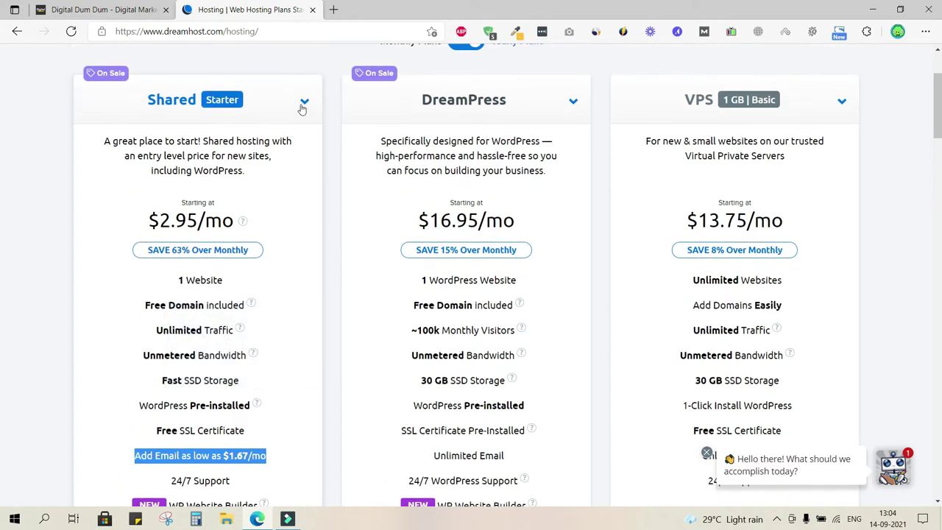
left_click(302, 103)
left_click(118, 181)
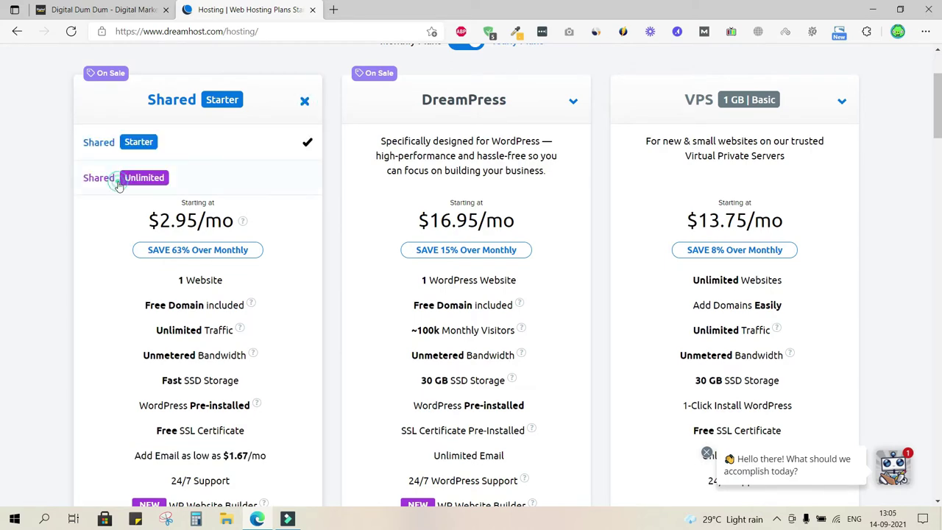
scroll(208, 326, "down", 2)
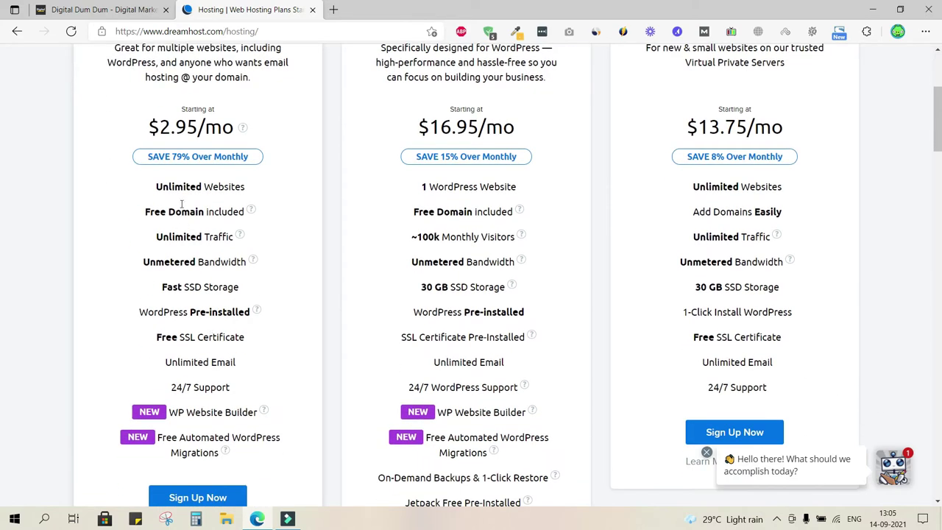
triple_click(189, 188)
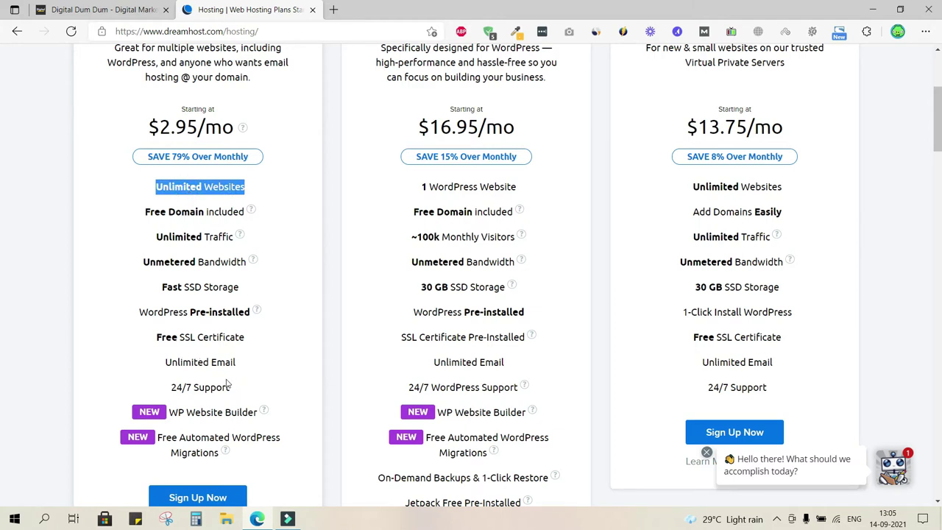
double_click(185, 362)
double_click(222, 362)
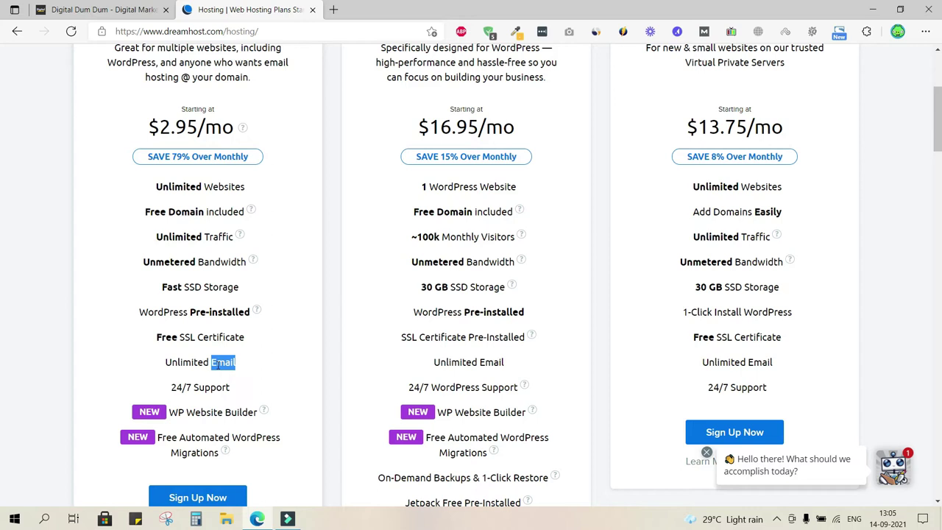
left_click(219, 364)
scroll(202, 382, "down", 1)
triple_click(198, 349)
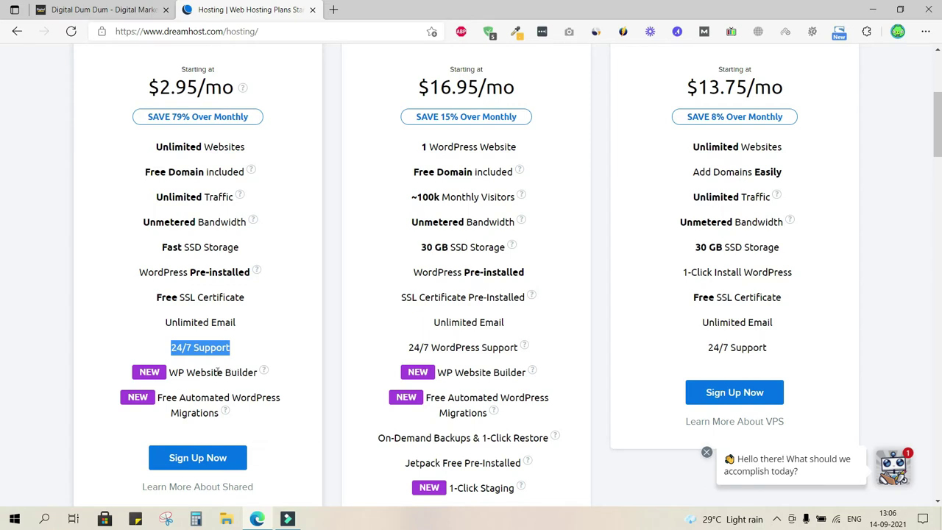
triple_click(217, 371)
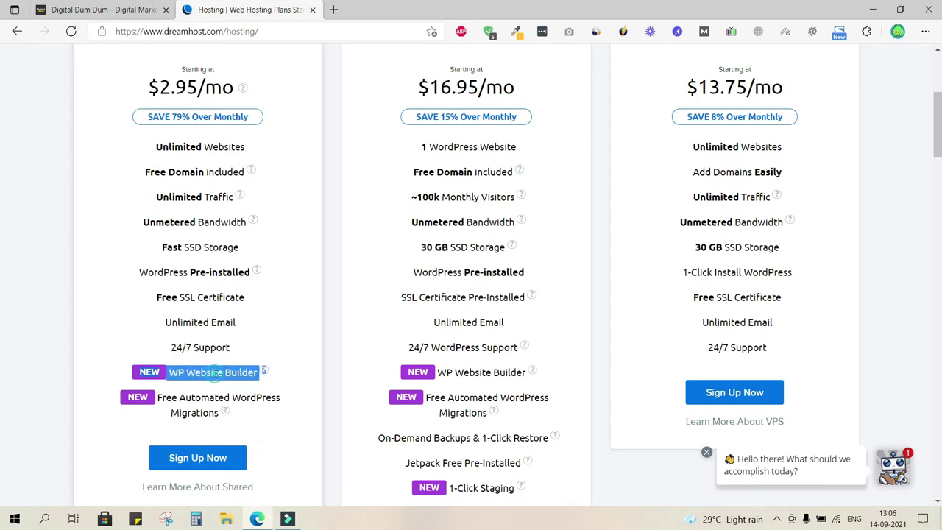
left_click(203, 409)
triple_click(203, 409)
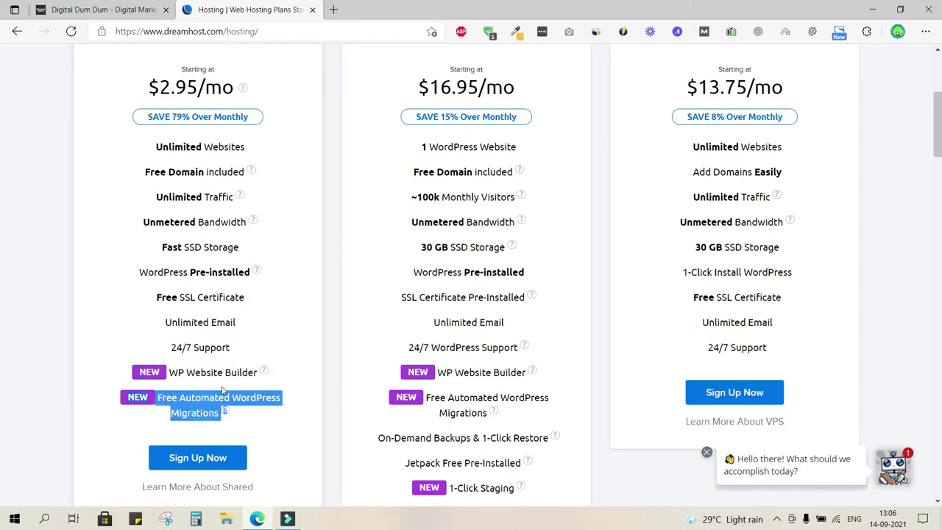
left_click(334, 365)
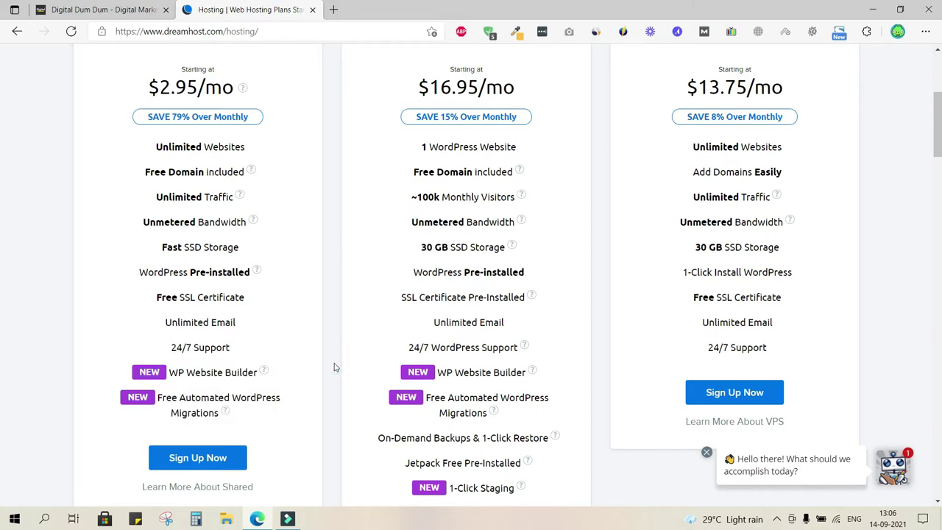
left_click(329, 362)
triple_click(183, 147)
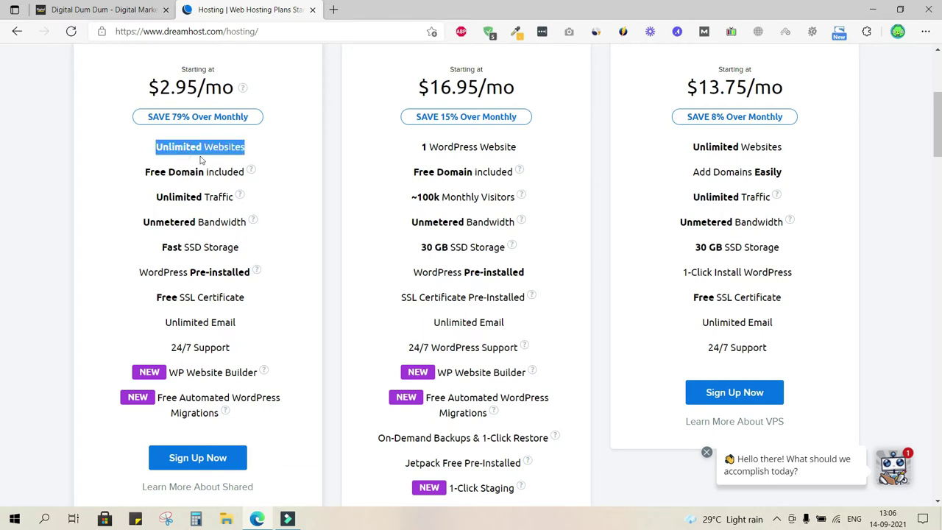
triple_click(176, 172)
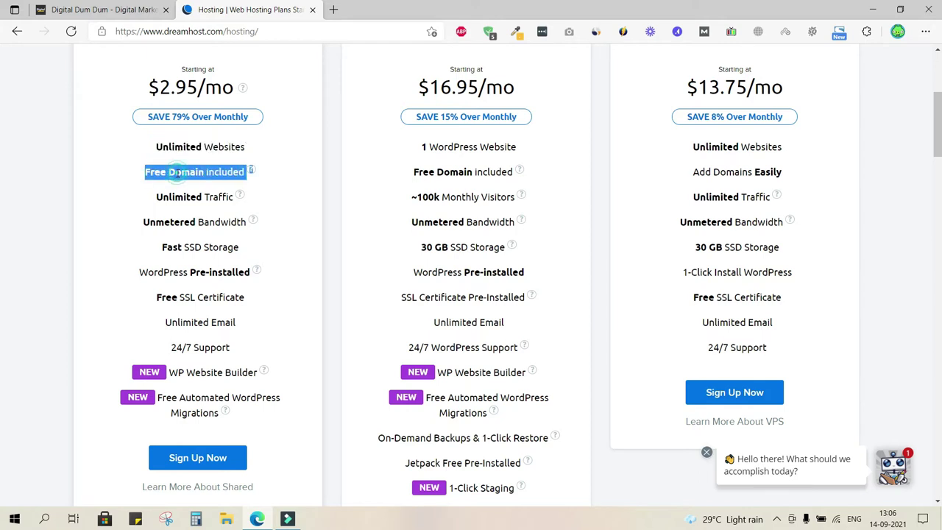
triple_click(178, 197)
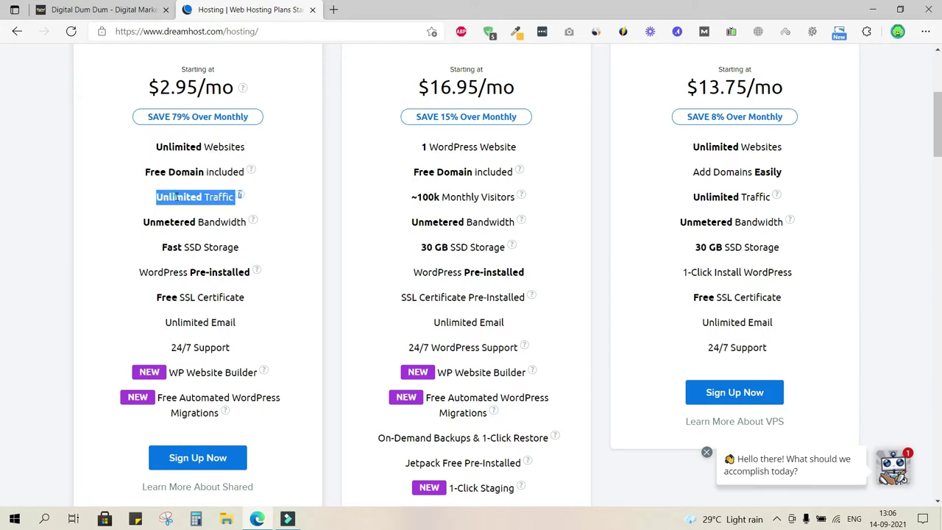
double_click(158, 223)
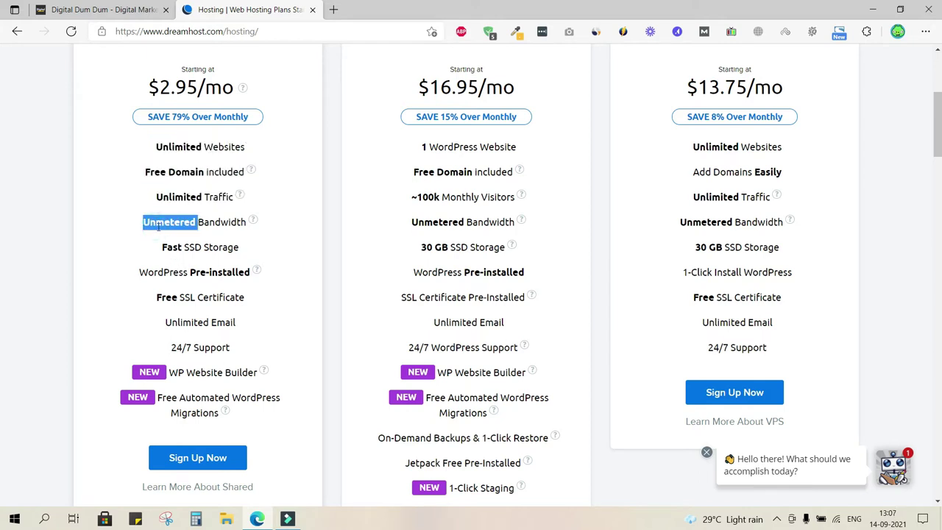
left_click(162, 302)
double_click(187, 297)
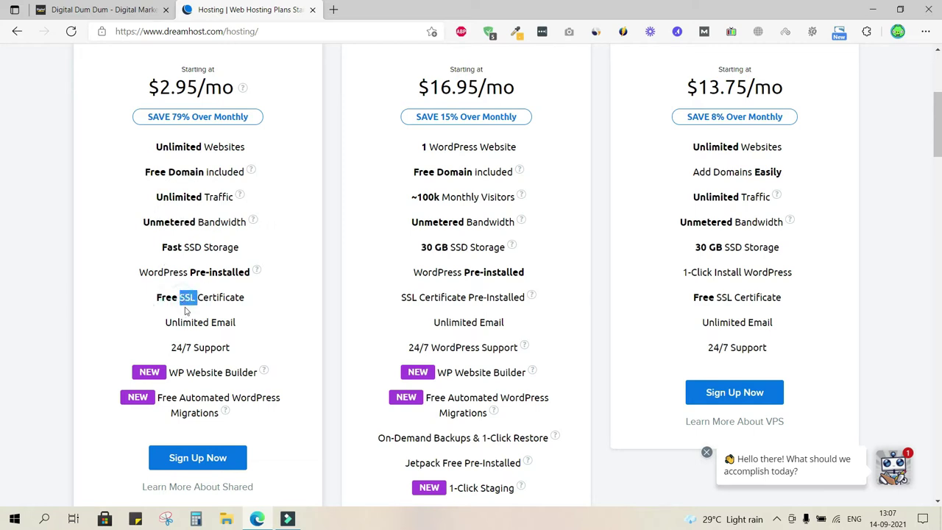
double_click(183, 322)
double_click(222, 323)
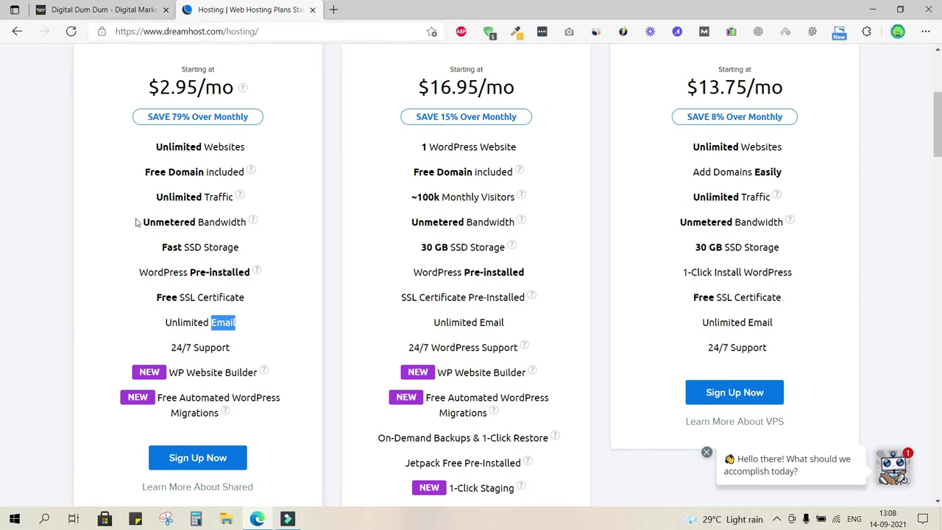
triple_click(200, 249)
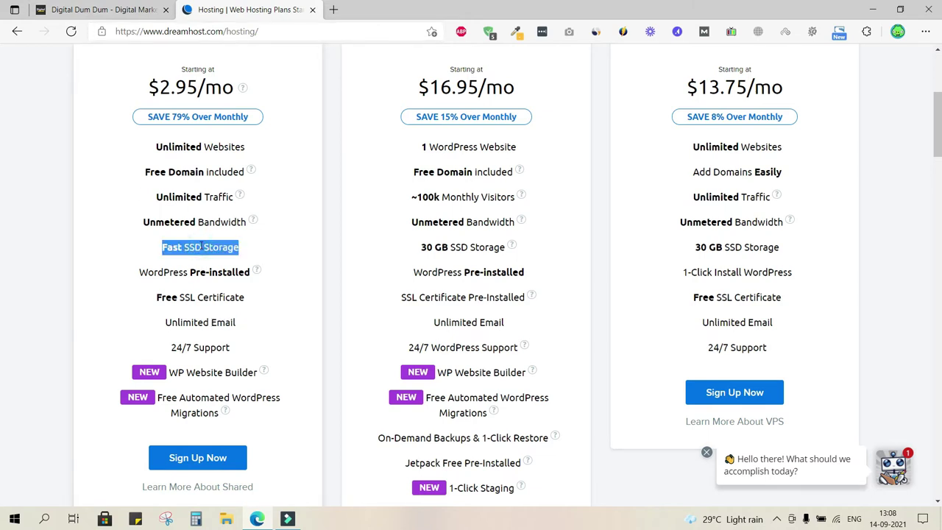
left_click(122, 252)
- Expand the DreamPress card to list its DreamPress, DreamPress Plus and DreamPress Pro tiers
scroll(122, 252, "down", 2)
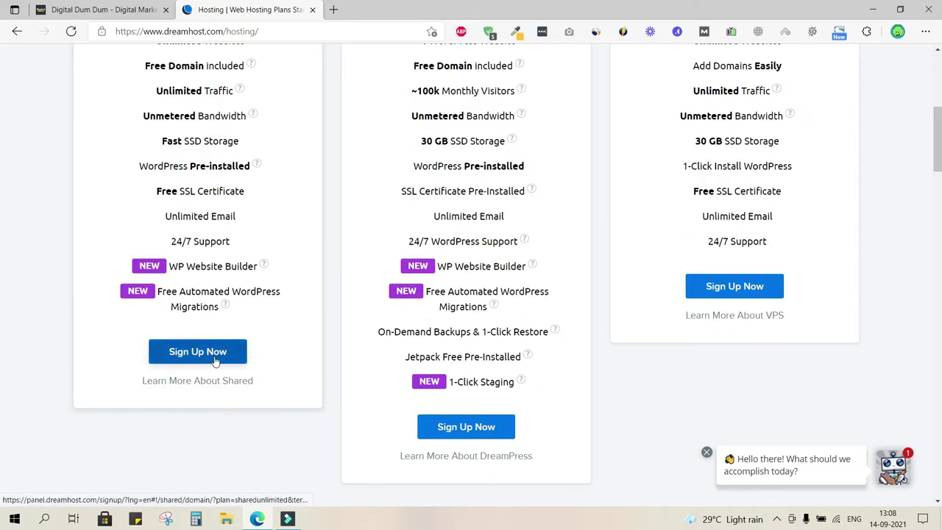
scroll(221, 206, "up", 3)
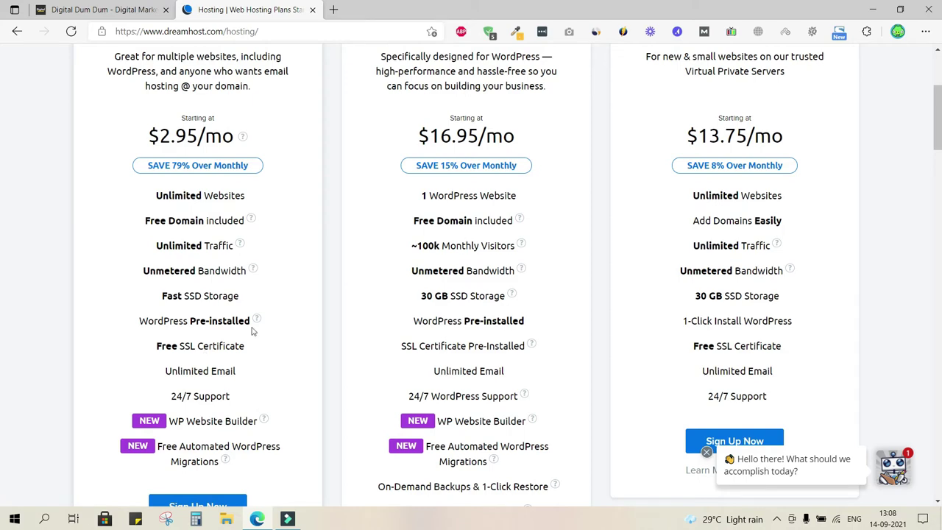
mouse_move(254, 224)
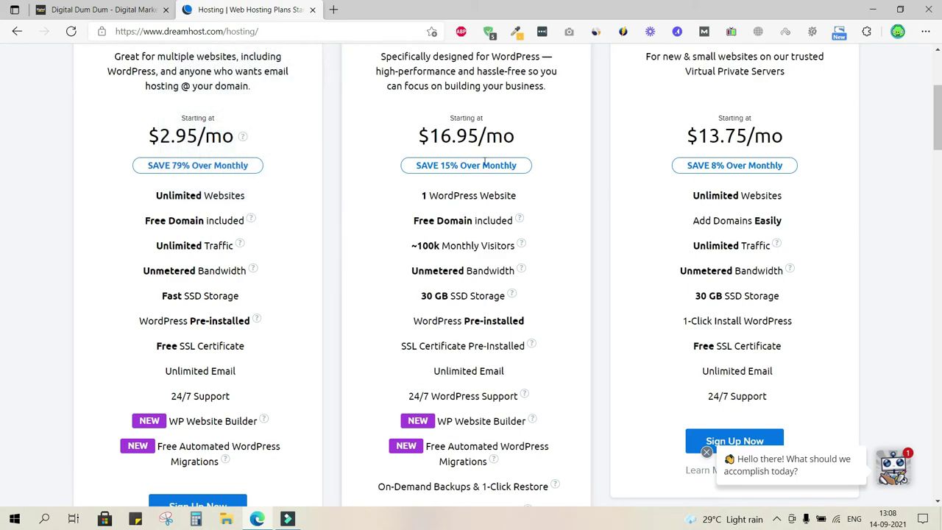
scroll(451, 125, "up", 1)
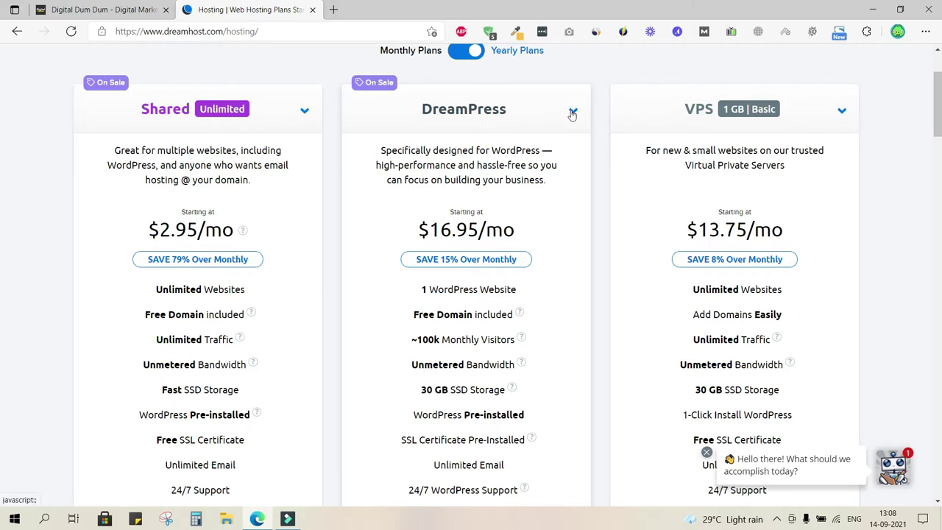
left_click(572, 111)
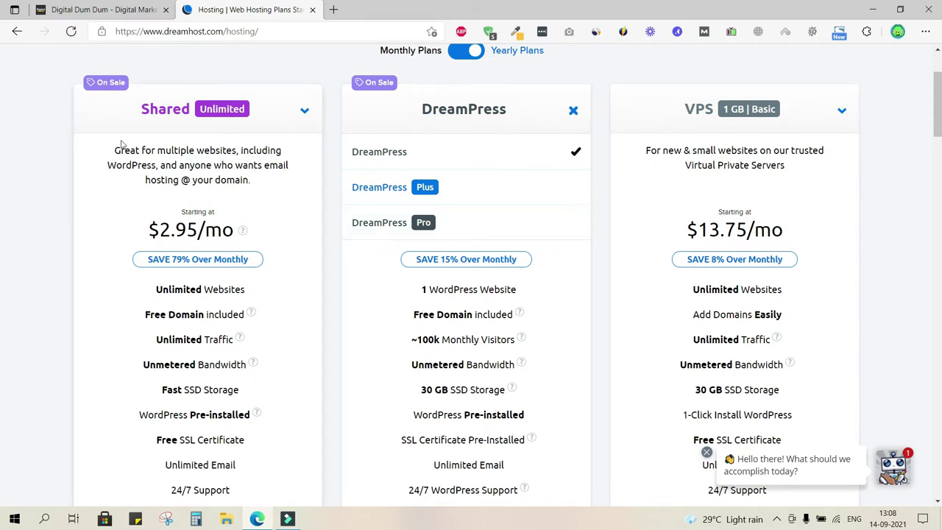
scroll(180, 265, "up", 1)
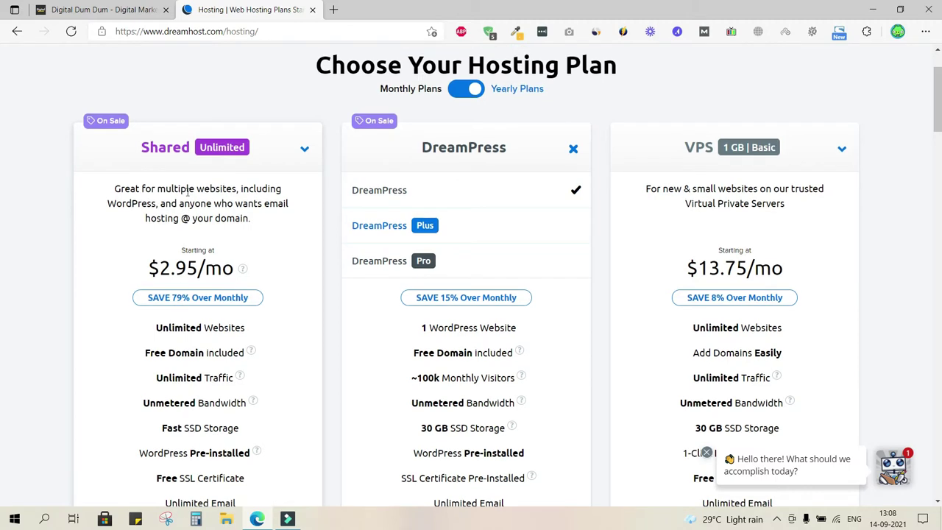
scroll(188, 241, "up", 1)
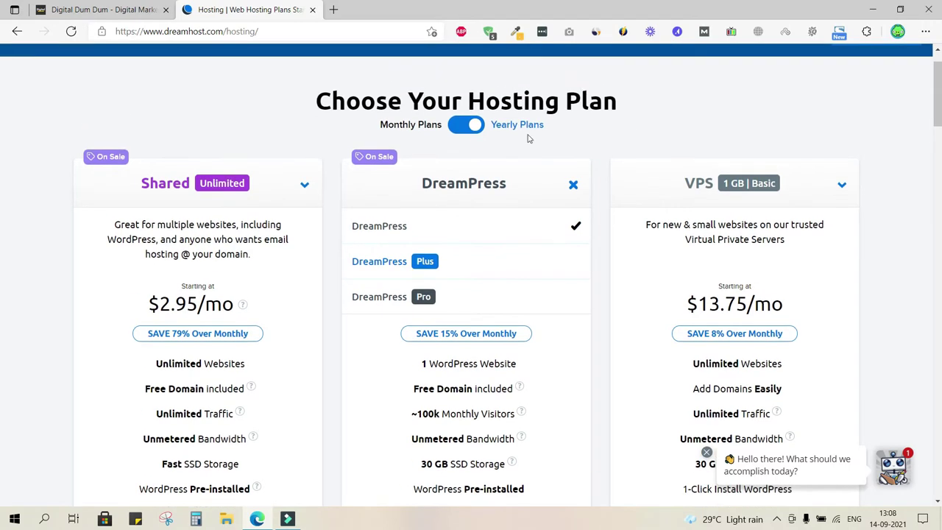
left_click(456, 129)
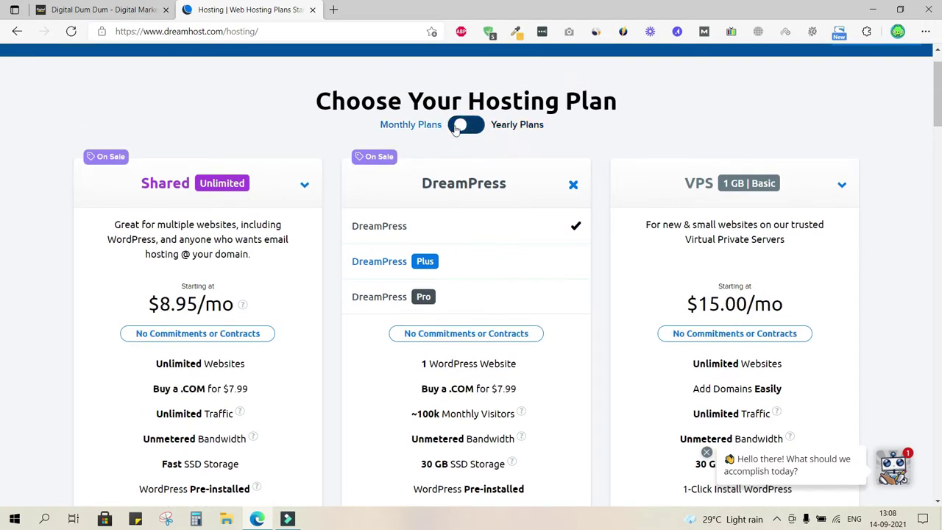
triple_click(172, 310)
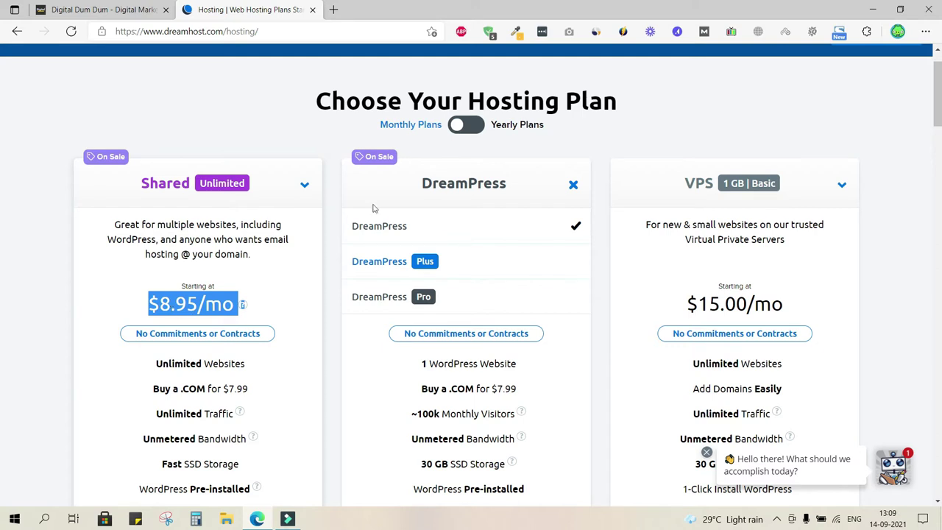
left_click(473, 126)
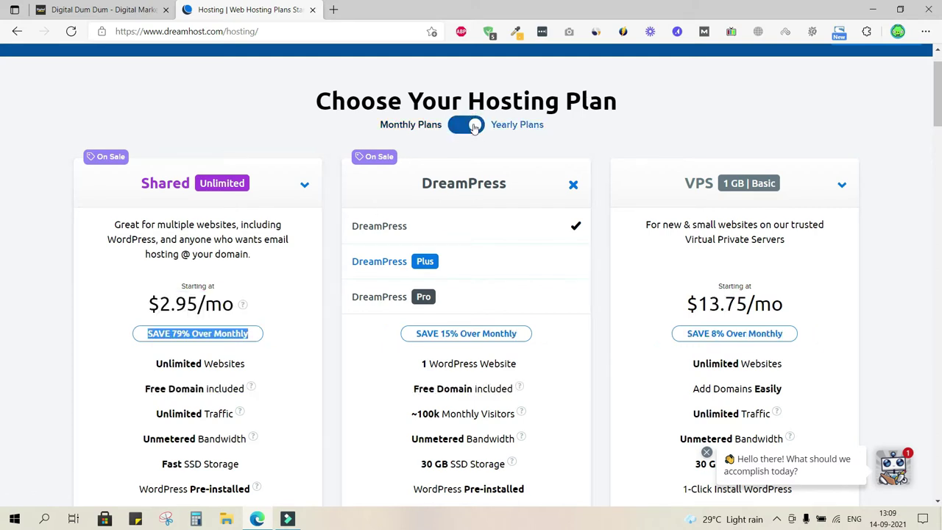
left_click(120, 318)
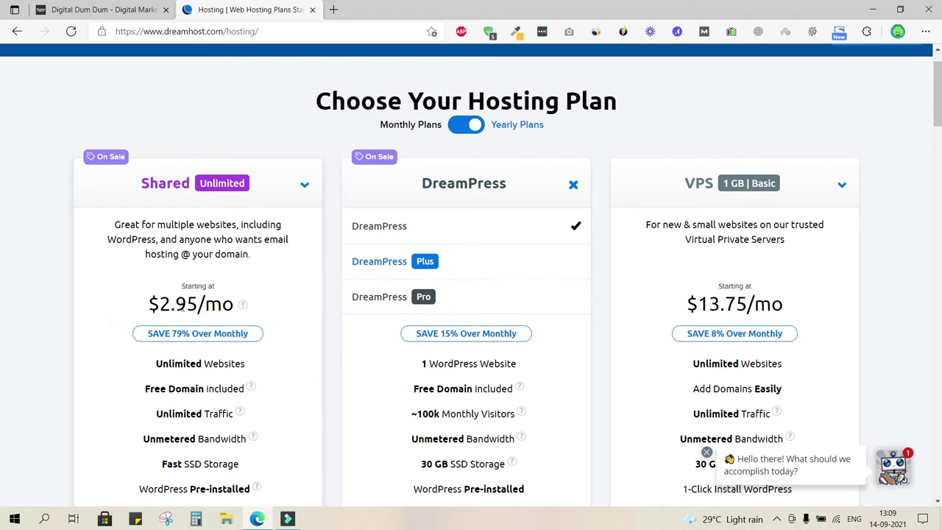
scroll(182, 309, "down", 5)
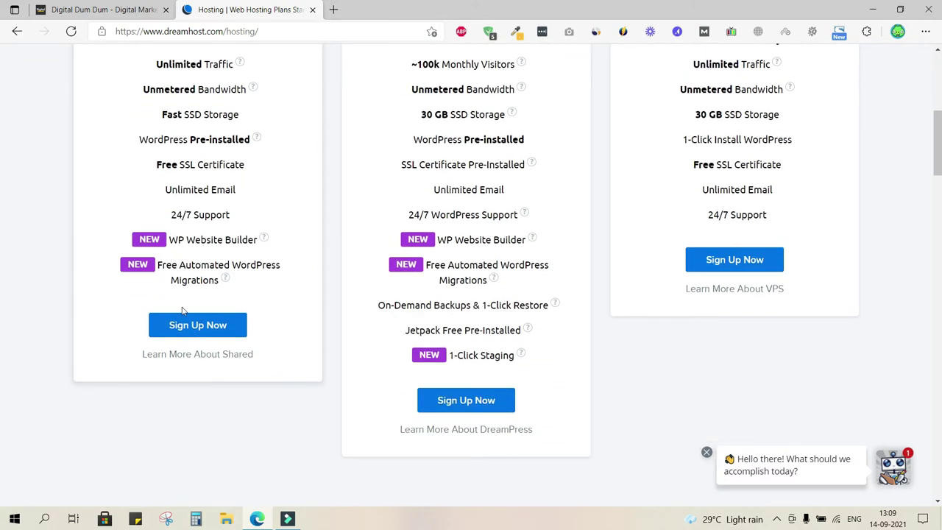
- Start the Shared hosting sign-up, reaching the Choose a domain step with $35.40 due today
left_click(195, 325)
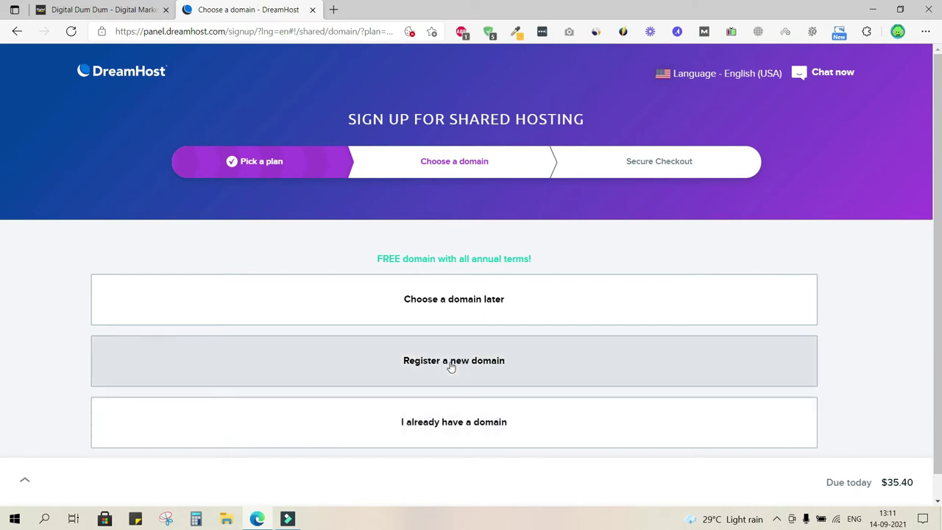
left_click_drag(451, 365, 938, 306)
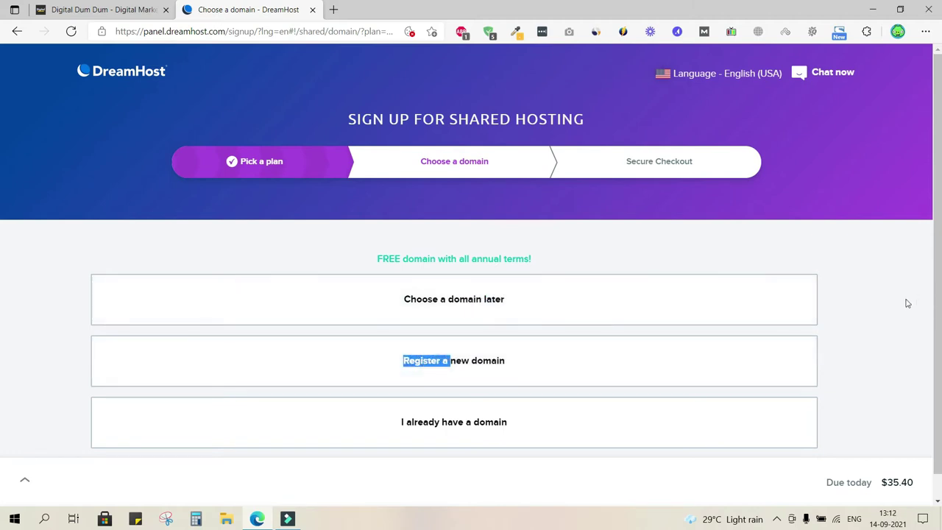
left_click(834, 331)
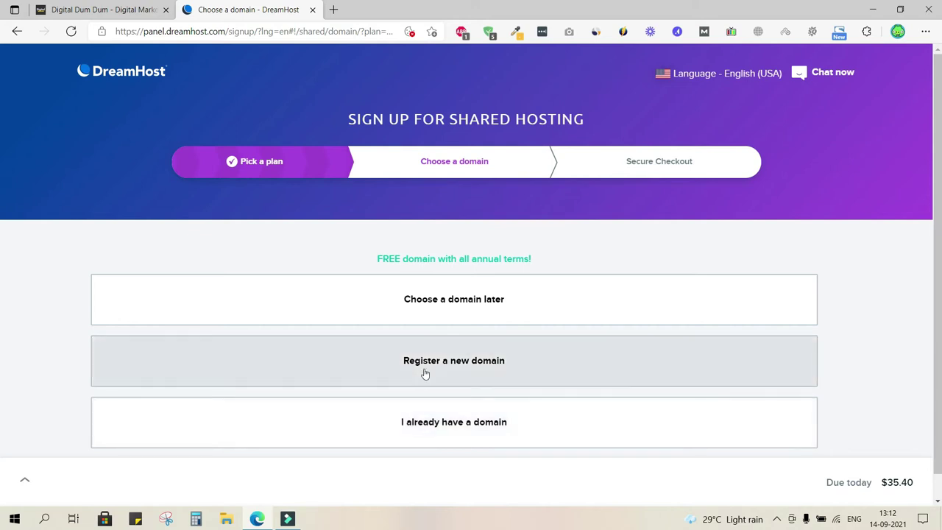
- Register new domain schoolofscholar.com, confirm it is available, and add it to the order for $0.00
left_click(466, 361)
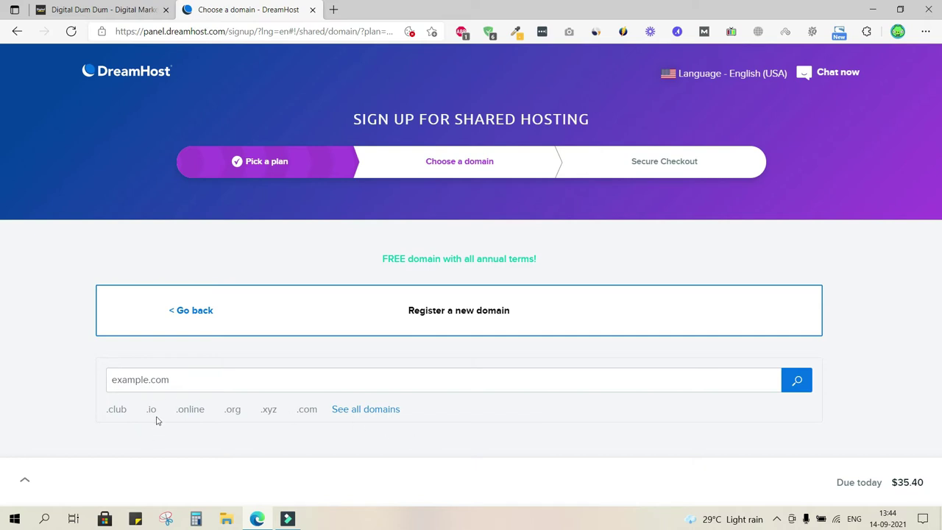
left_click(163, 379)
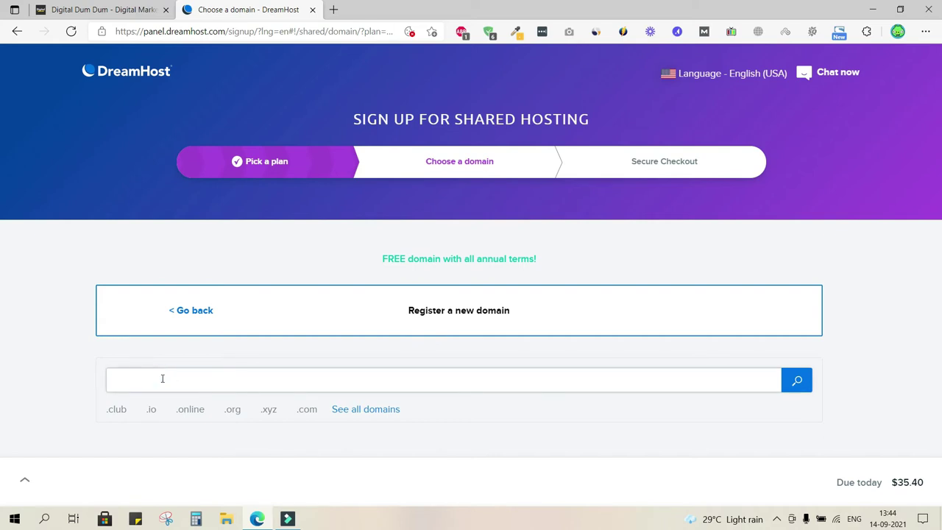
type("schoolofschol")
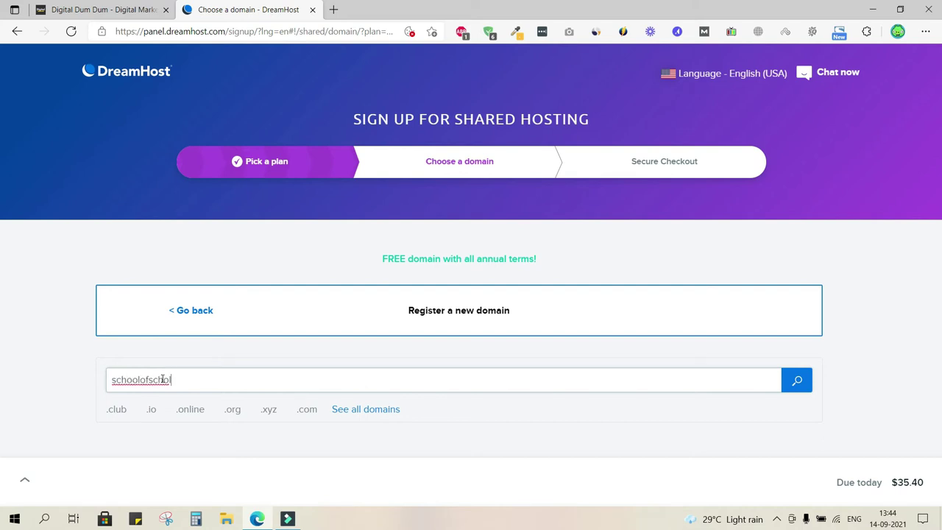
type("ar.com")
left_click(797, 383)
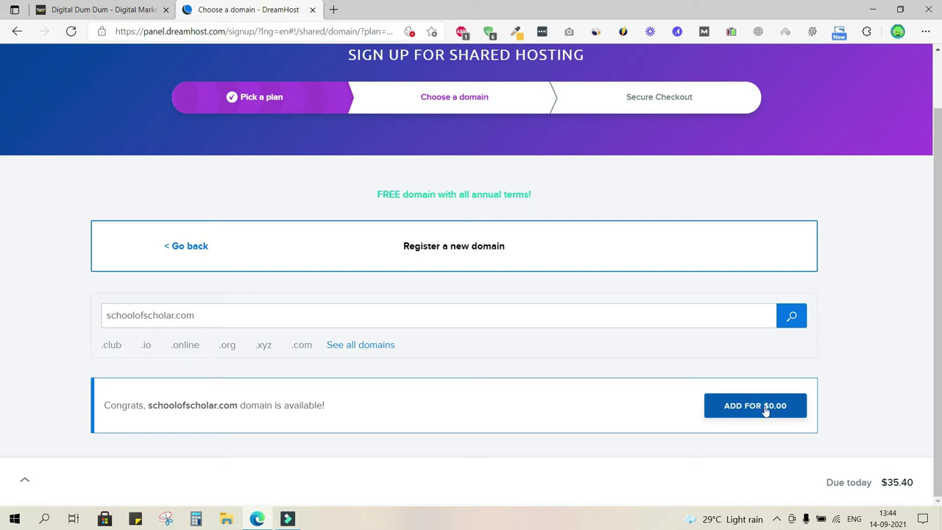
left_click(765, 410)
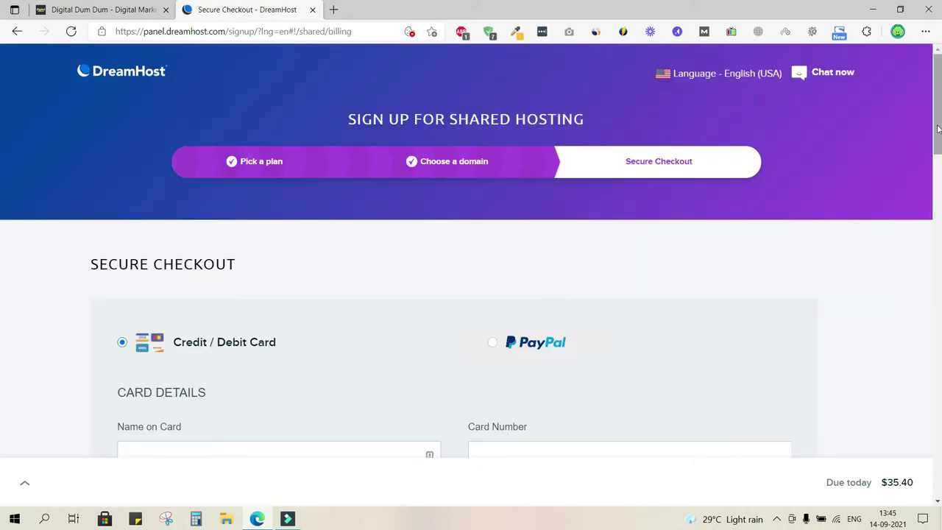
- Scroll down the Secure Checkout page through the card and billing address fields
scroll(0, 137, "down", 1)
scroll(0, 137, "down", 3)
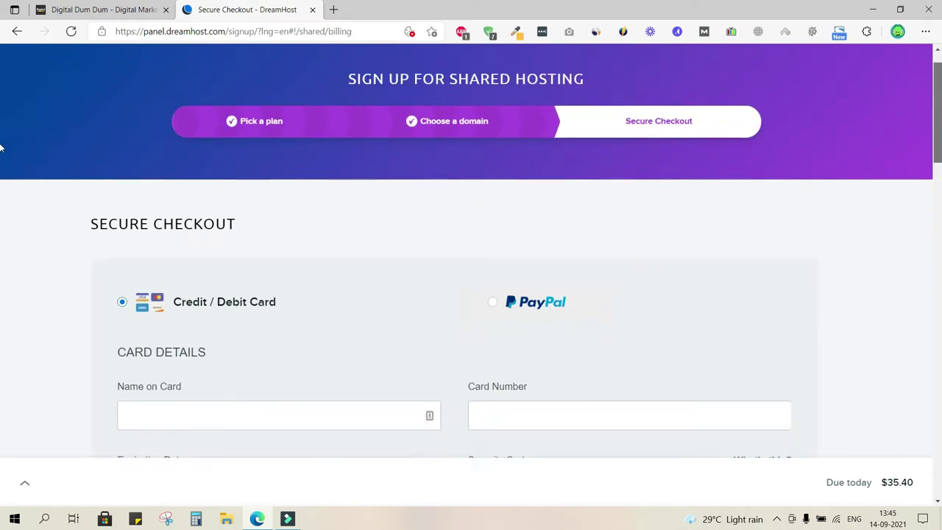
scroll(0, 177, "down", 1)
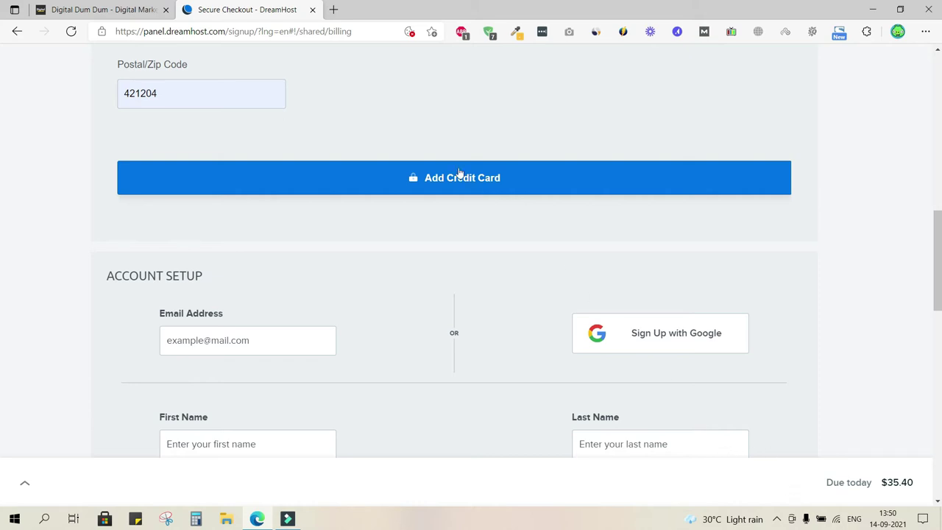
- Add the entered credit card to the order
left_click(494, 184)
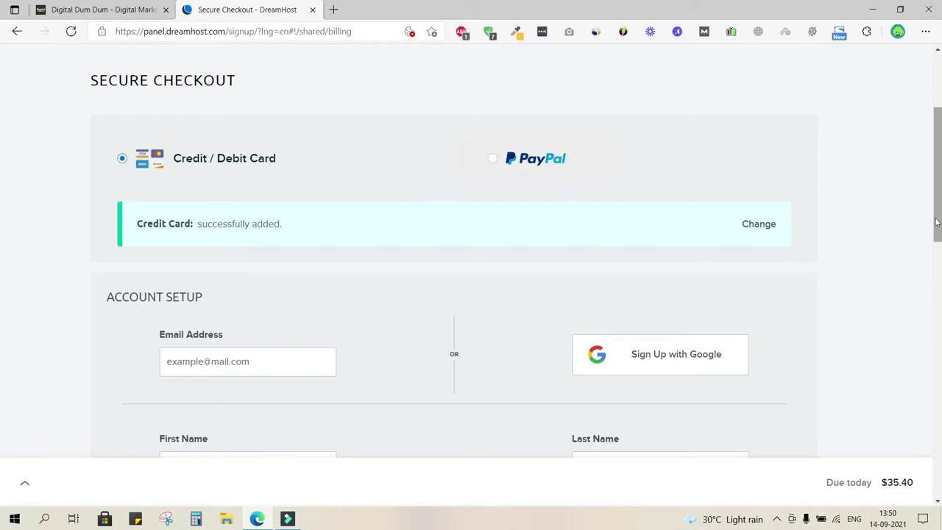
scroll(1, 236, "down", 2)
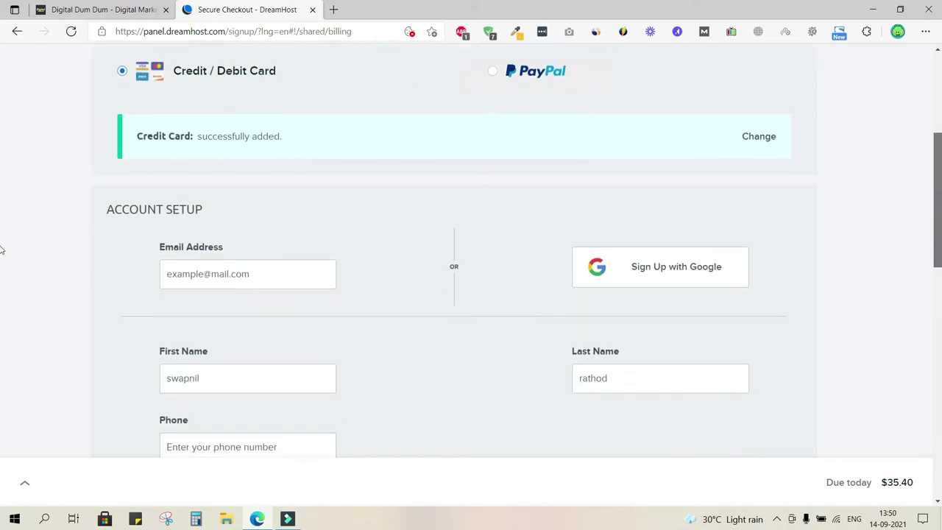
scroll(2, 265, "down", 1)
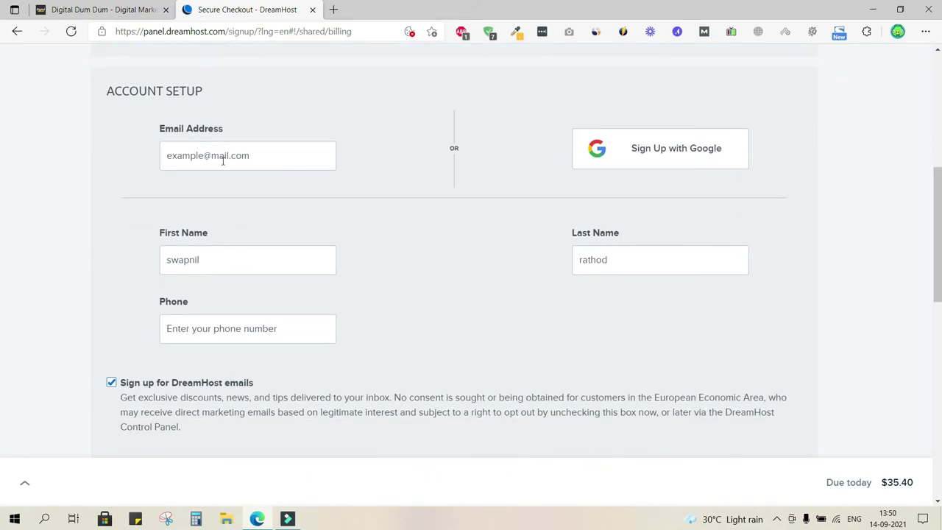
- Paste the account email address into the Account Setup section
left_click(223, 160)
key("ctrl+v")
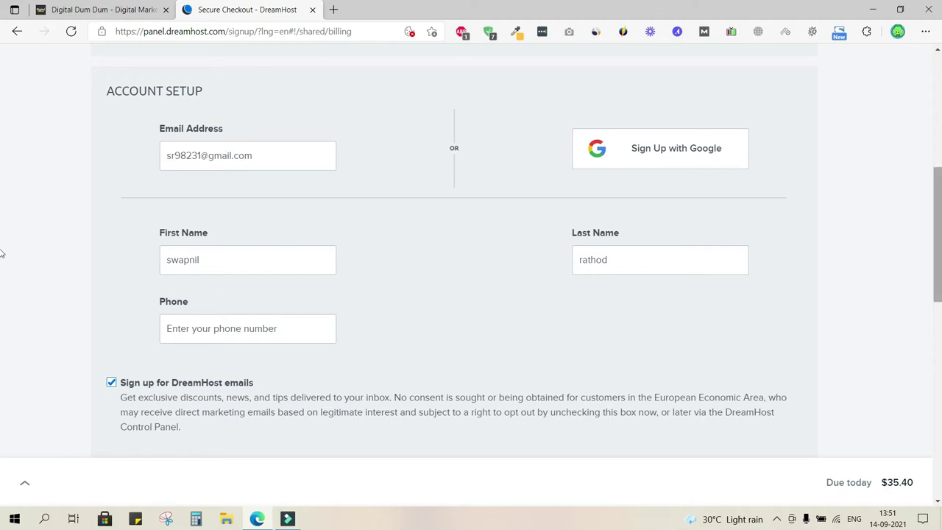
scroll(2, 278, "down", 1)
scroll(2, 278, "down", 2)
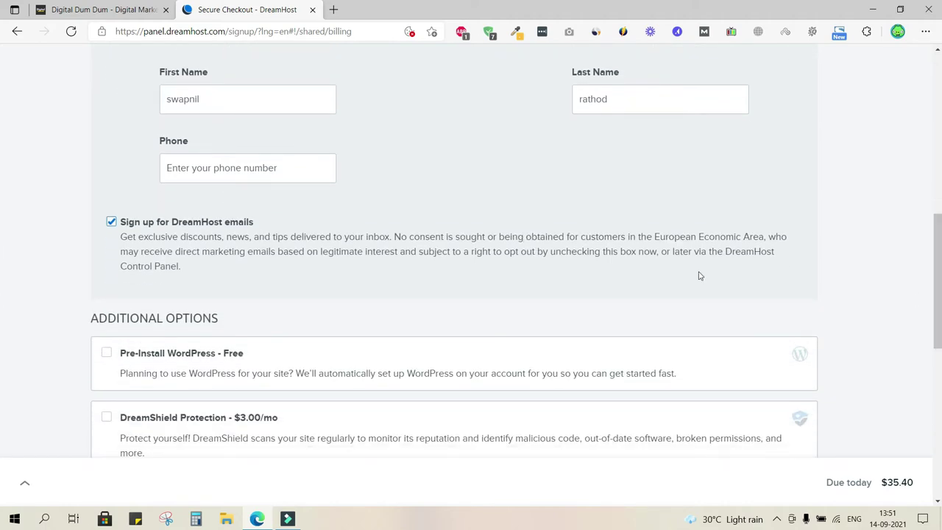
- Enter the contact phone number in the account setup
left_click(261, 168)
type("91672")
scroll(652, 257, "down", 3)
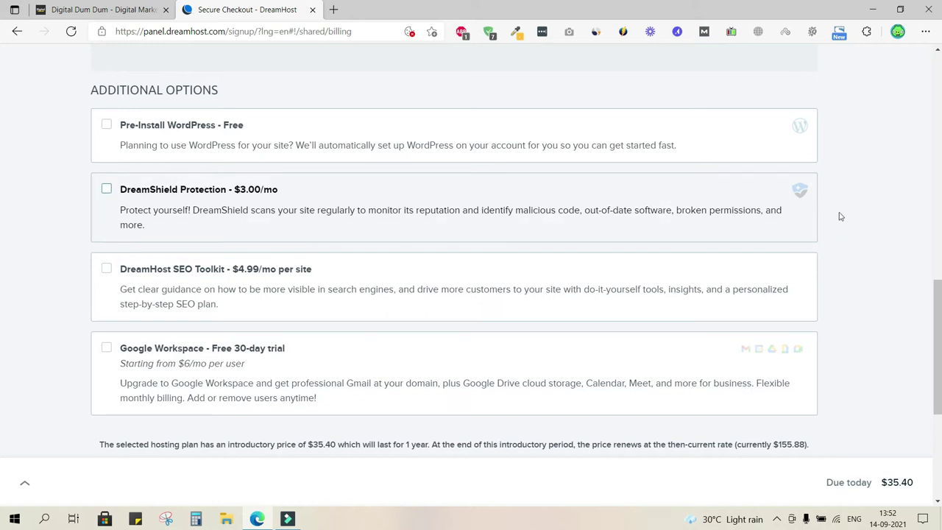
left_click_drag(936, 297, 2, 338)
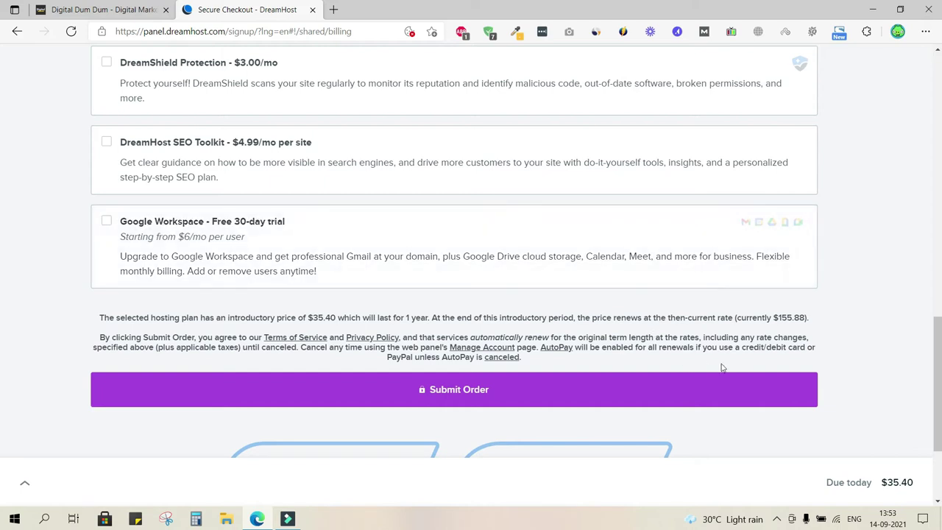
- Review the Due today summary showing $35.40 for yearly Shared Unlimited, leaving add-ons unticked
left_click(906, 488)
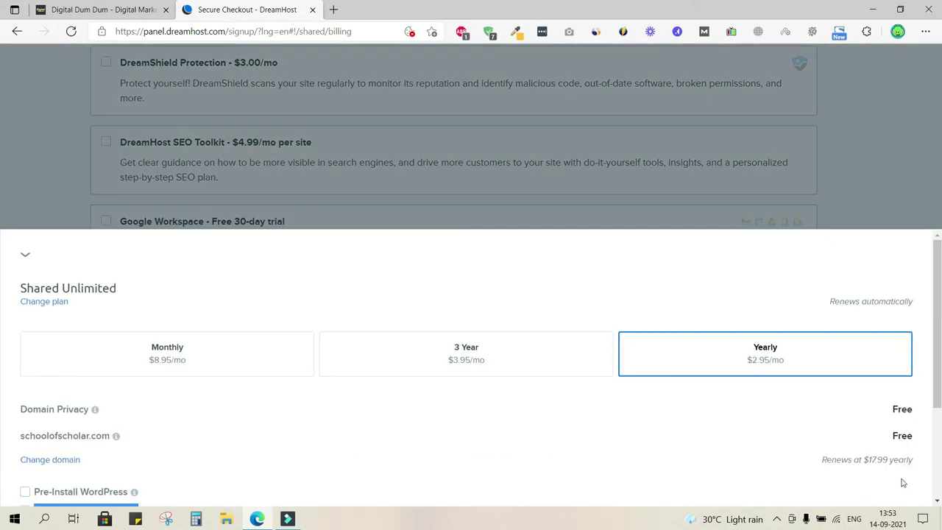
left_click(880, 176)
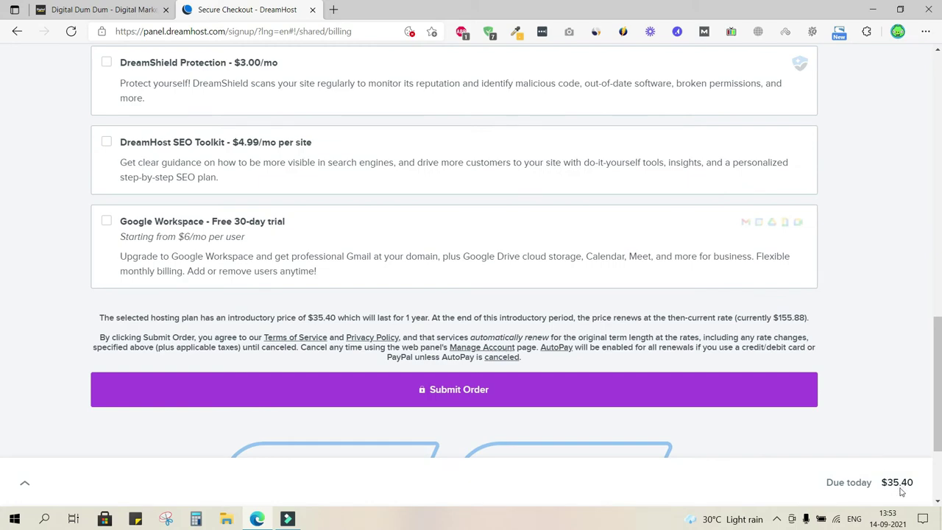
left_click(901, 489)
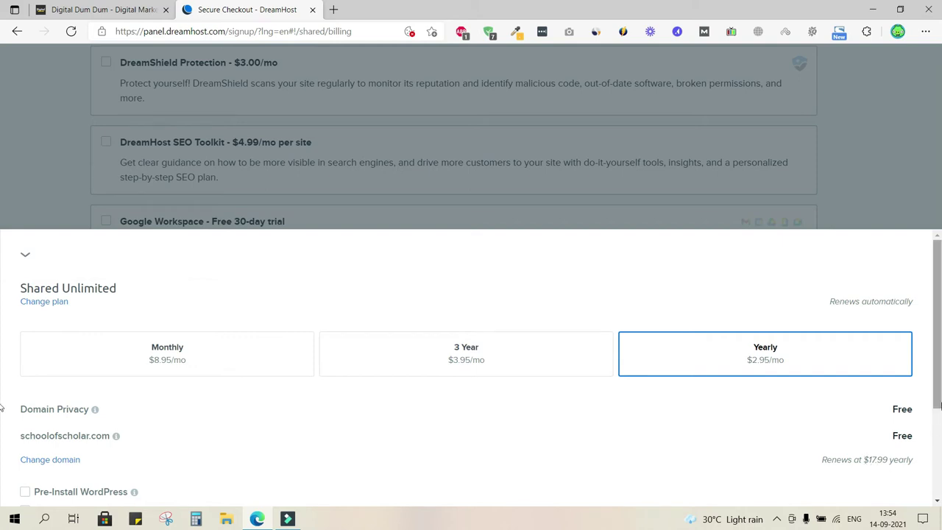
left_click_drag(939, 404, 939, 484)
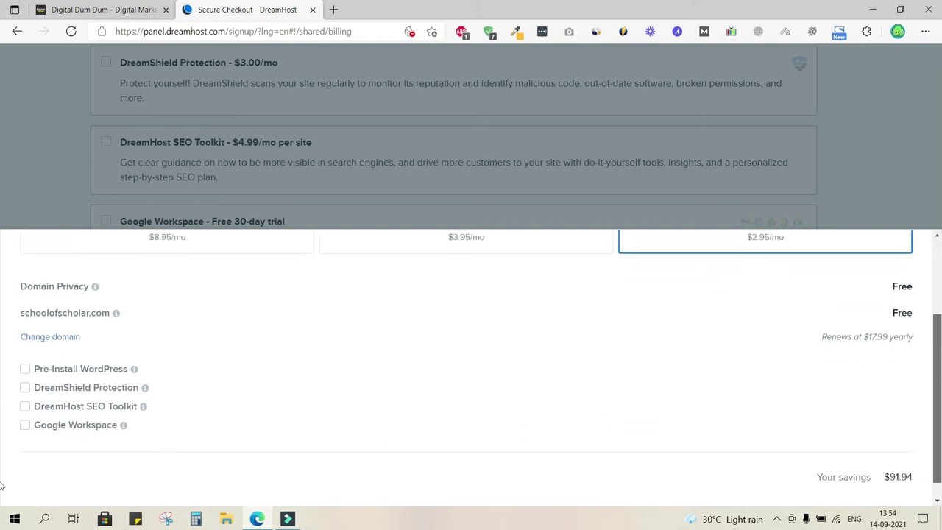
scroll(1, 485, "down", 1)
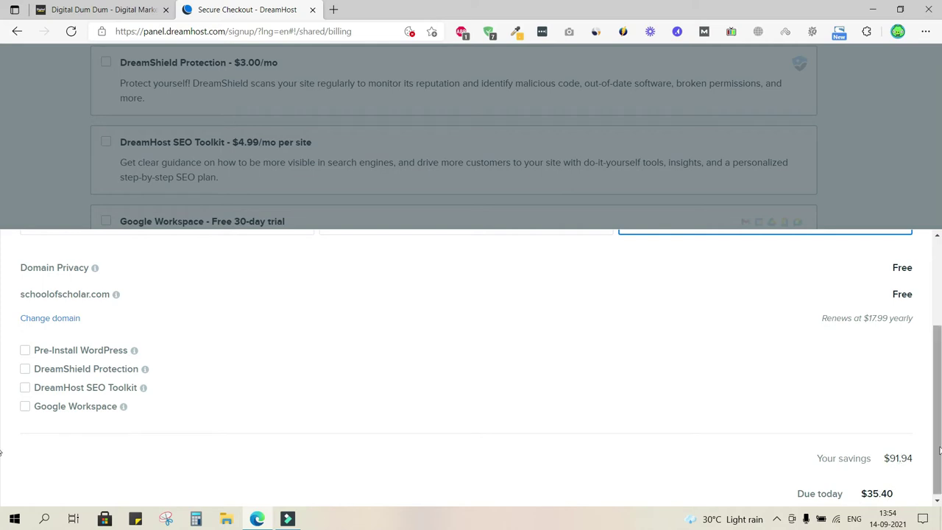
scroll(2, 382, "up", 2)
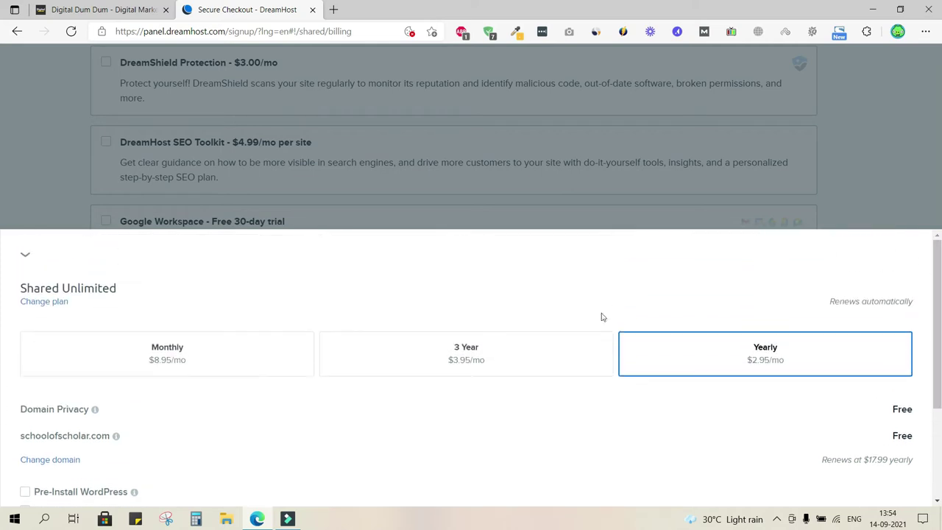
left_click(26, 255)
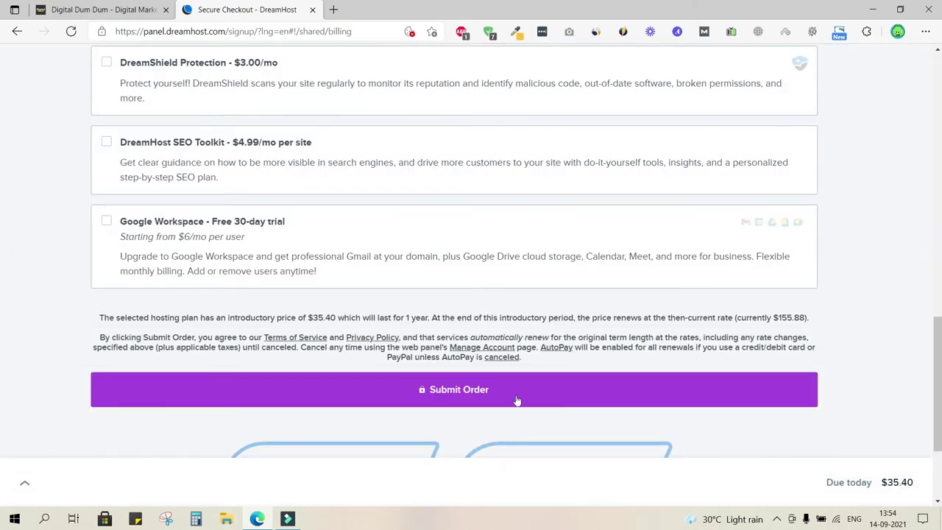
- Submit the order, set the account password with Remember me ticked, and enter the control panel
left_click(464, 398)
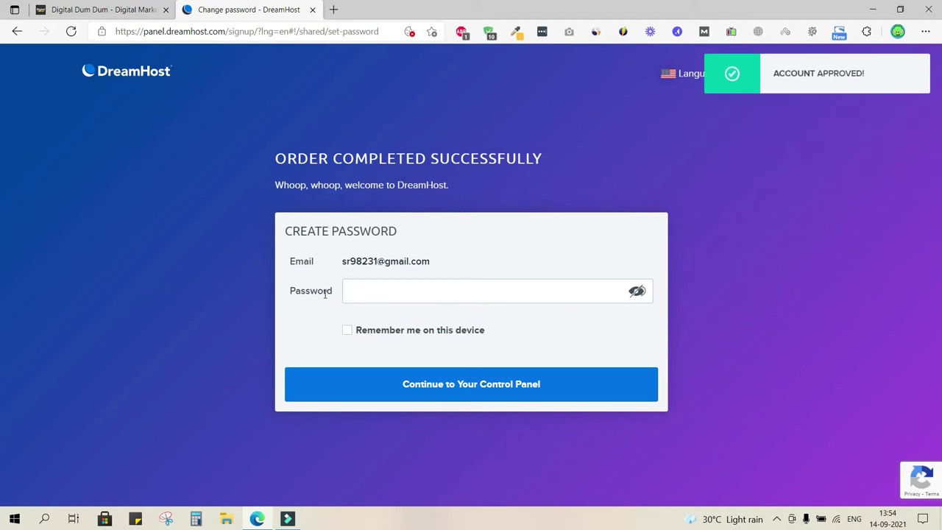
left_click(354, 293)
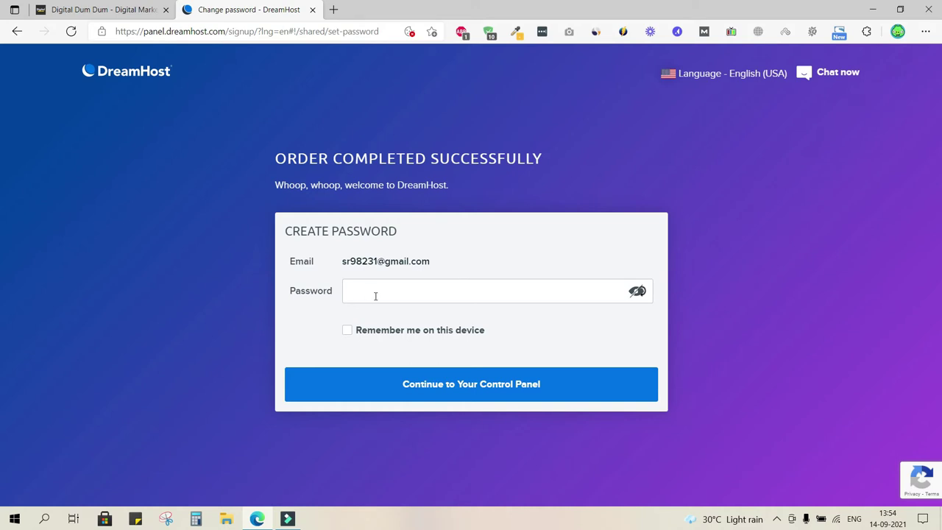
key("ctrl+v")
left_click(348, 331)
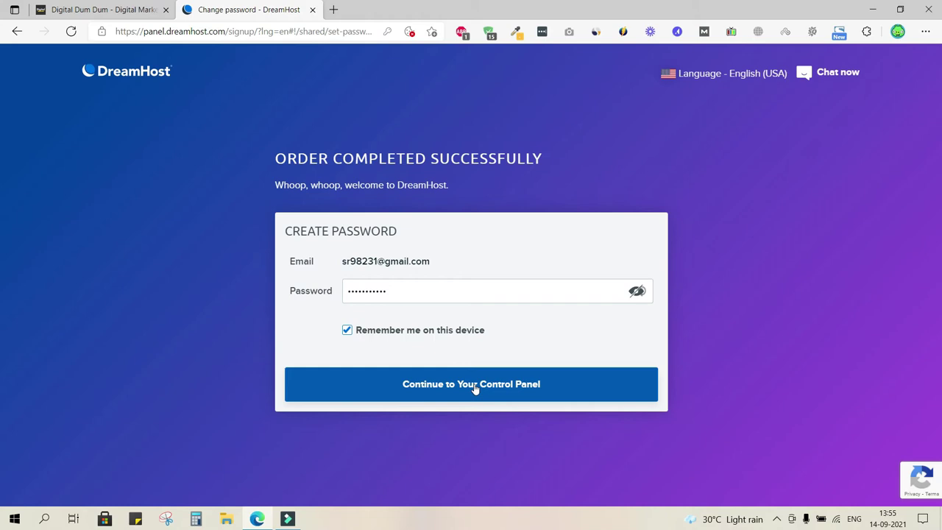
left_click(475, 388)
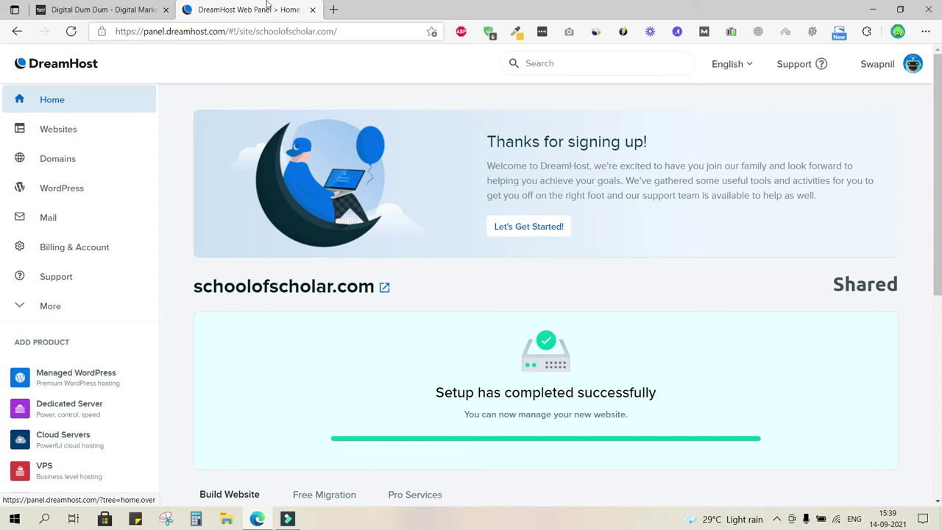
- Scroll through the schoolofscholar.com panel's Build Website cards and back to the top
scroll(218, 224, "down", 5)
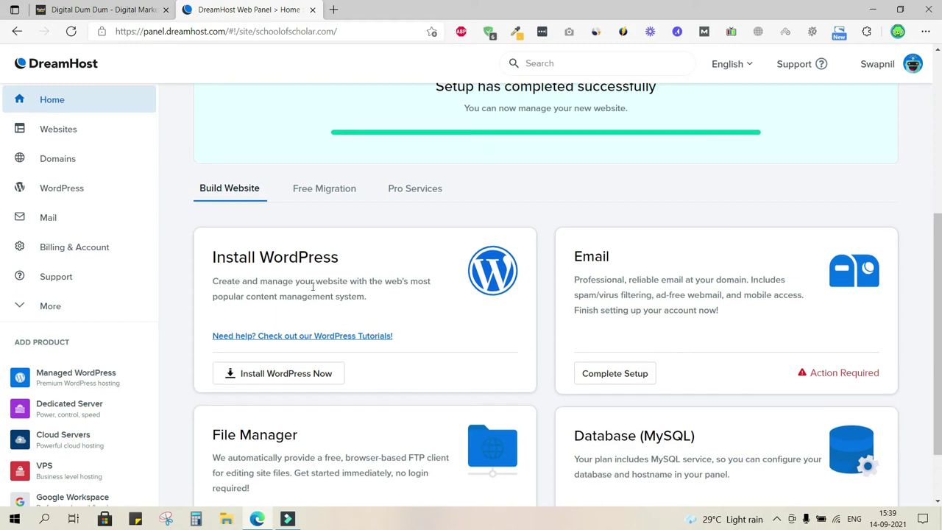
scroll(313, 287, "up", 5)
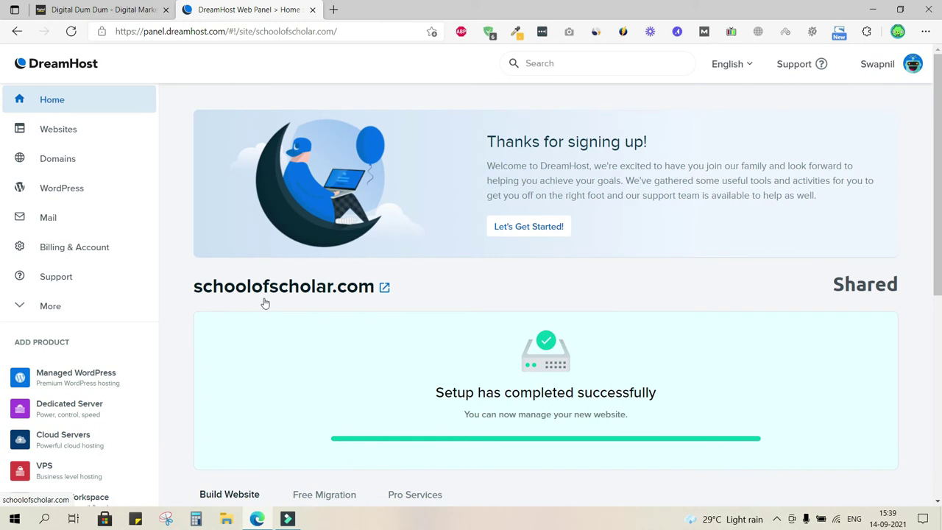
- Open schoolofscholar.com's placeholder page in a new tab, then return to the DreamHost Web Panel
left_click(384, 288)
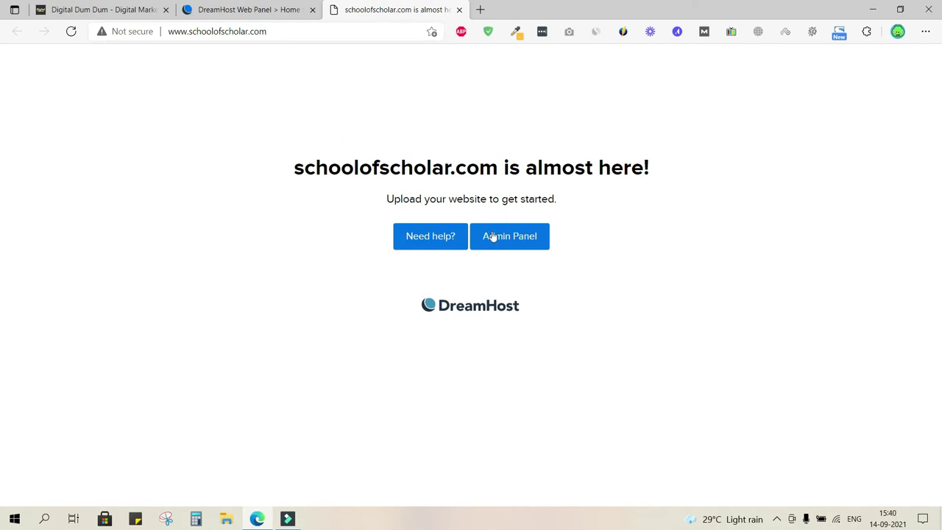
left_click(527, 243)
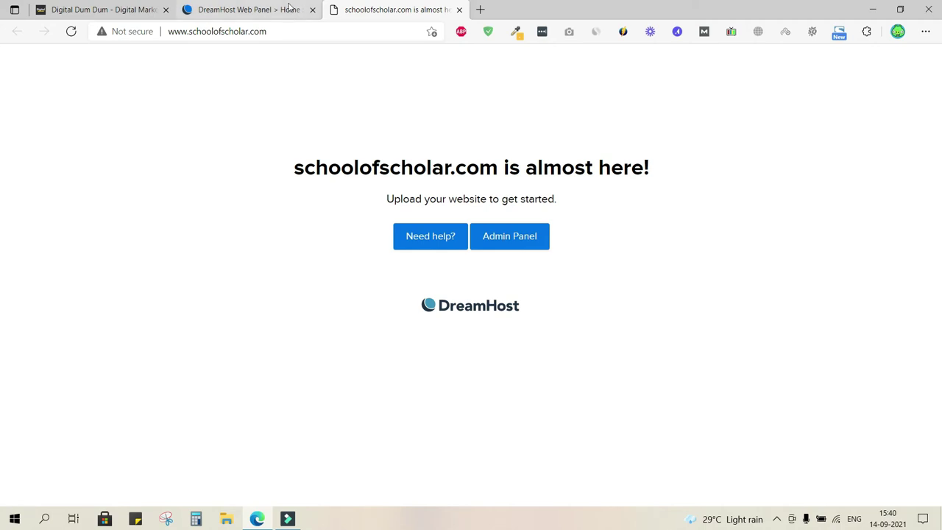
left_click(411, 9)
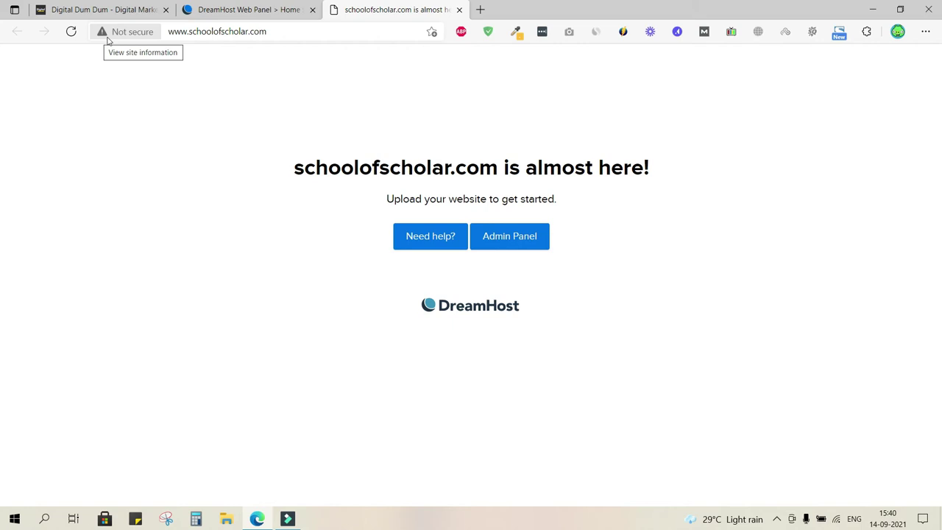
left_click(268, 11)
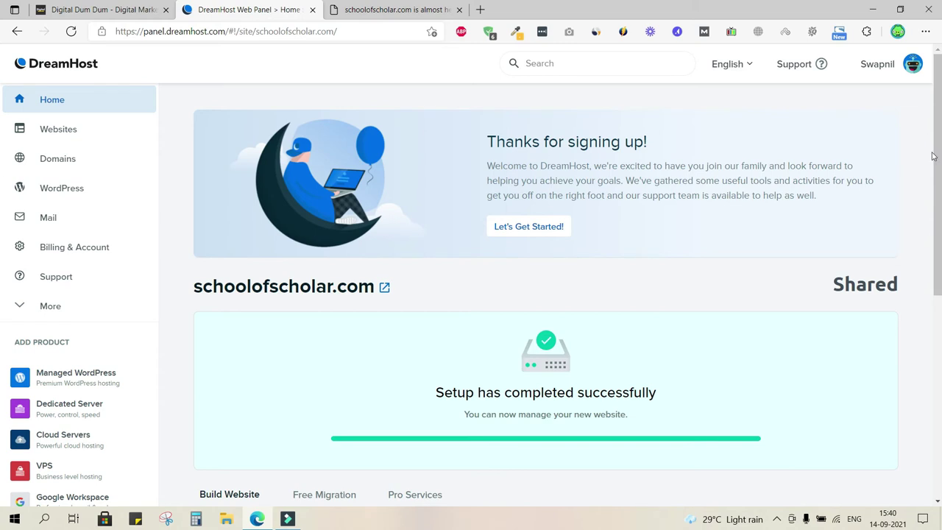
scroll(2, 308, "down", 4)
scroll(2, 308, "down", 1)
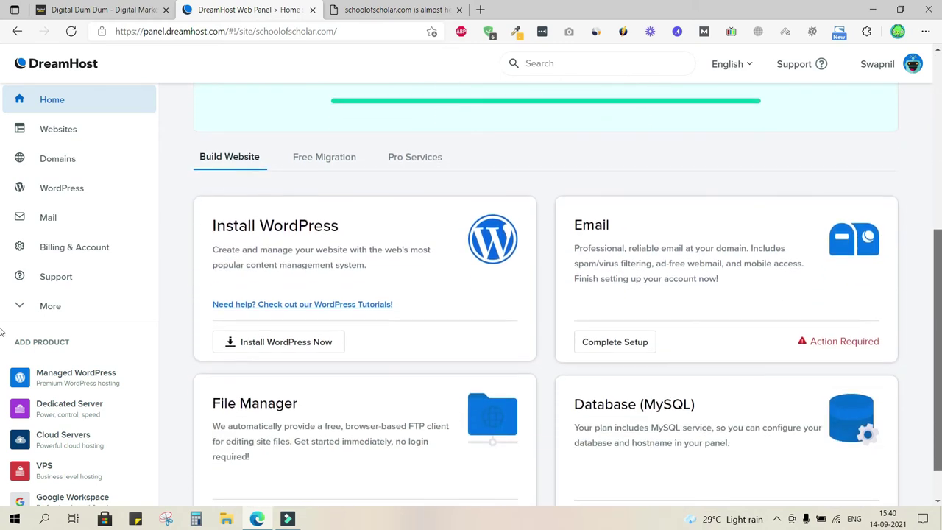
triple_click(272, 220)
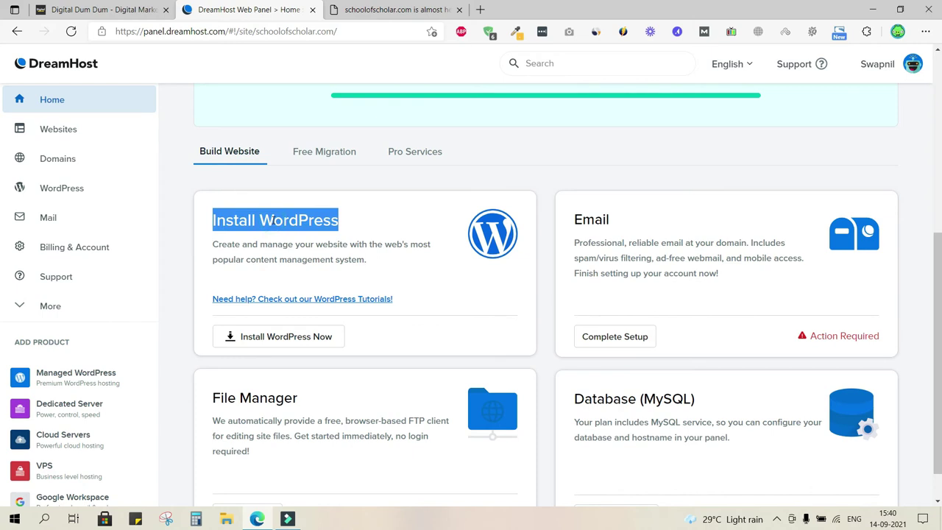
double_click(599, 219)
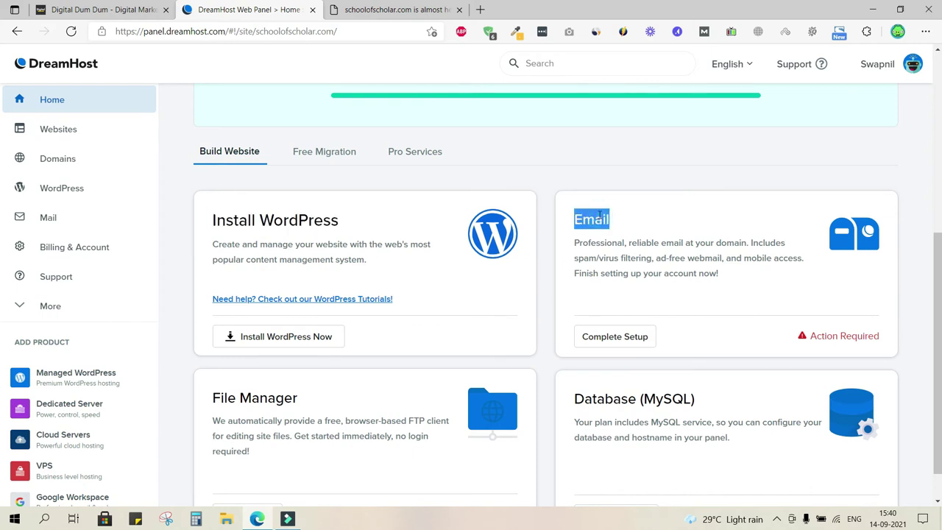
double_click(729, 245)
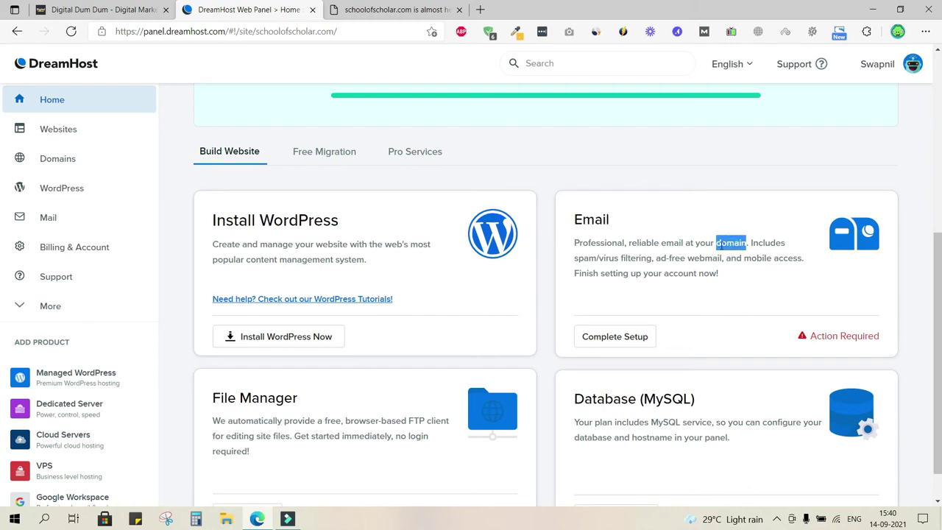
scroll(2, 110, "up", 5)
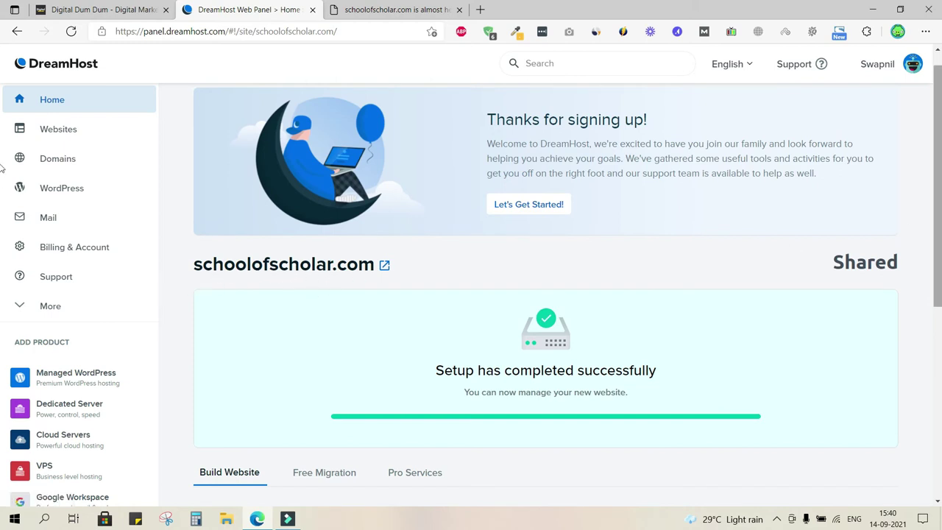
scroll(2, 335, "down", 4)
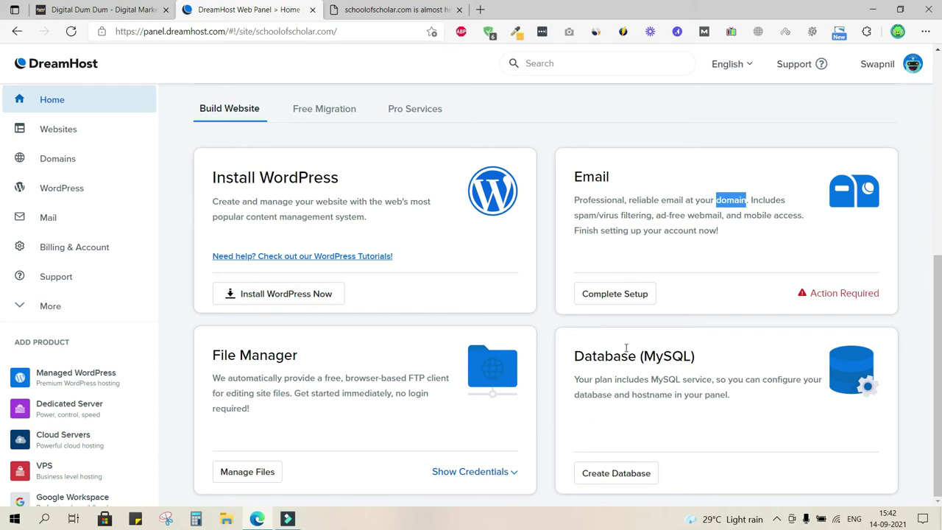
left_click(640, 293)
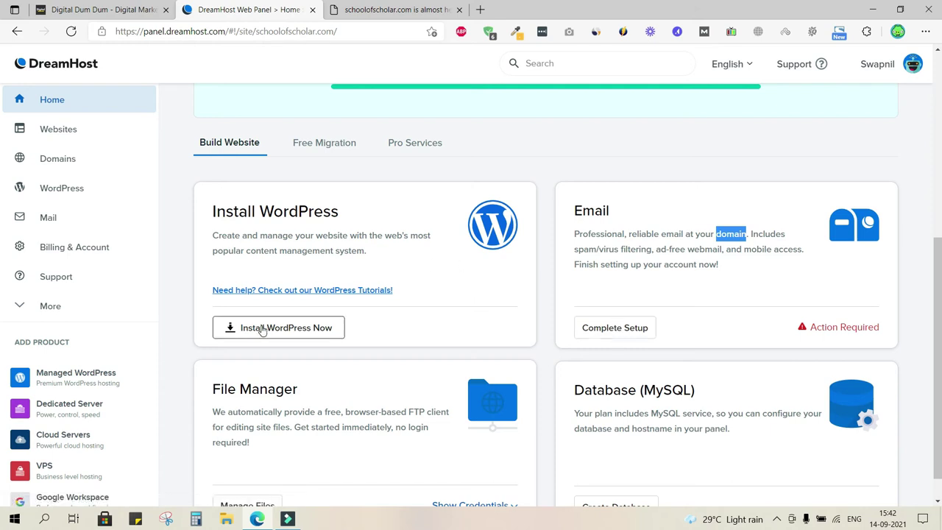
scroll(464, 145, "up", 2)
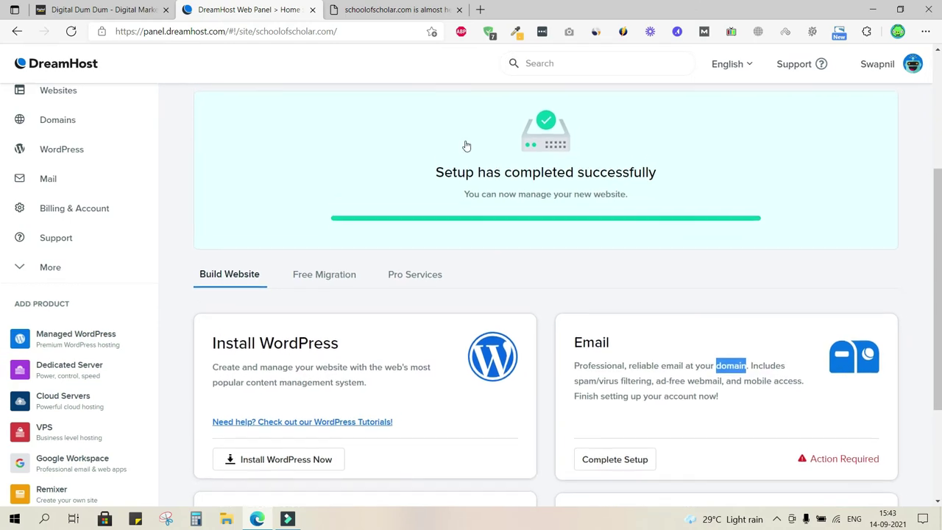
scroll(465, 144, "up", 1)
scroll(465, 145, "up", 2)
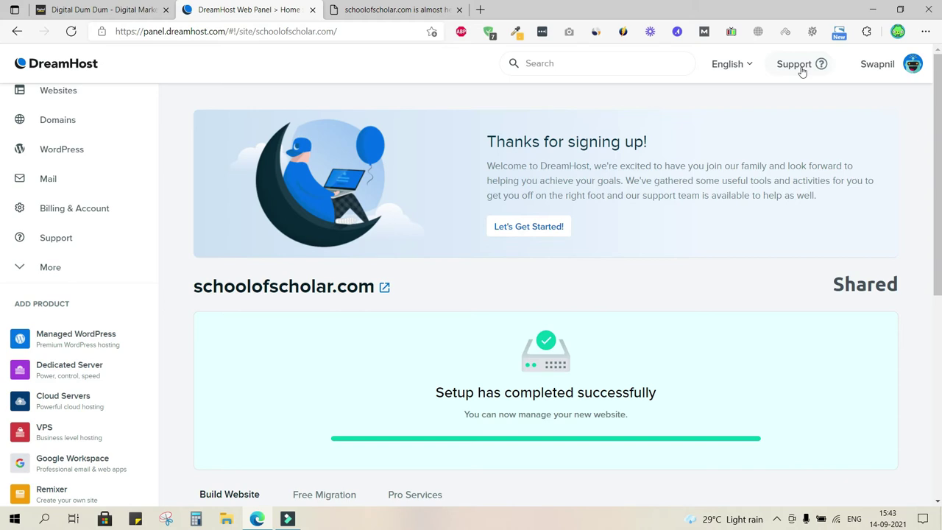
scroll(802, 70, "down", 2)
scroll(802, 70, "down", 3)
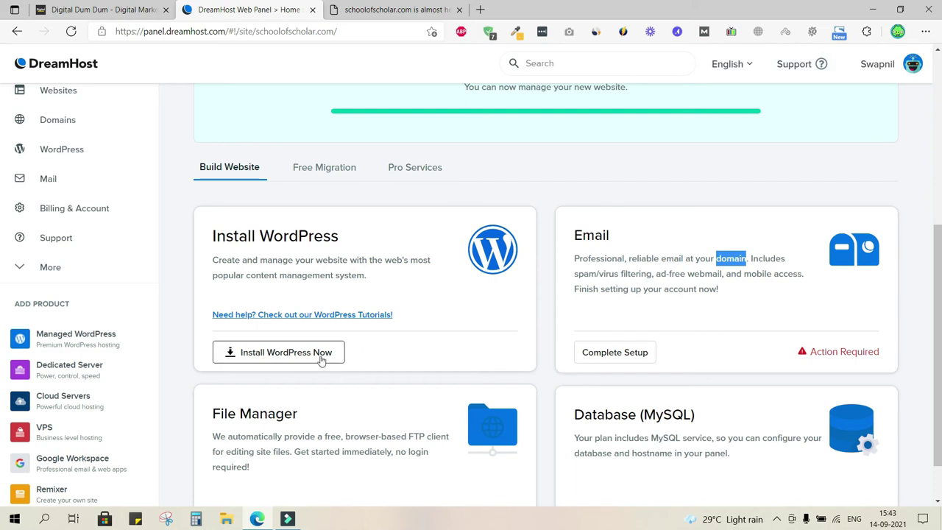
- Start installing WordPress, then follow the registrant verification link in the Gmail email
left_click(321, 354)
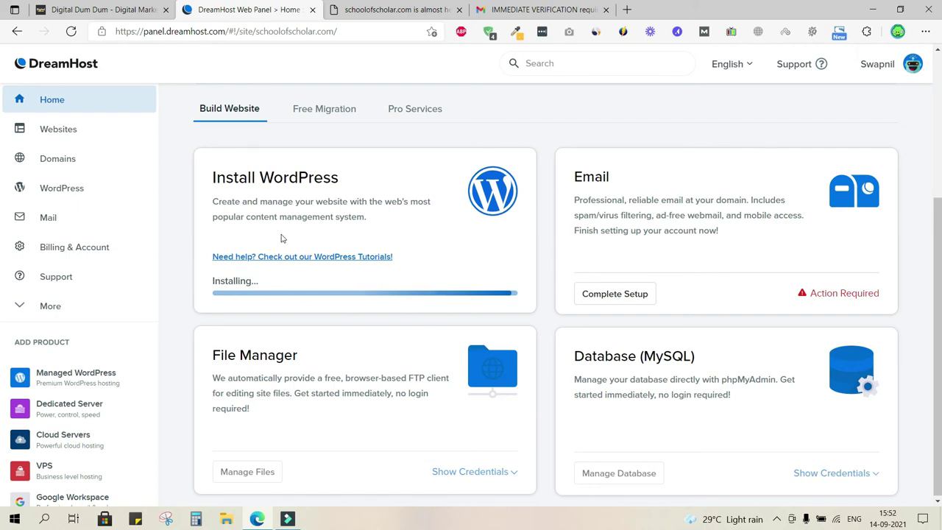
left_click(561, 6)
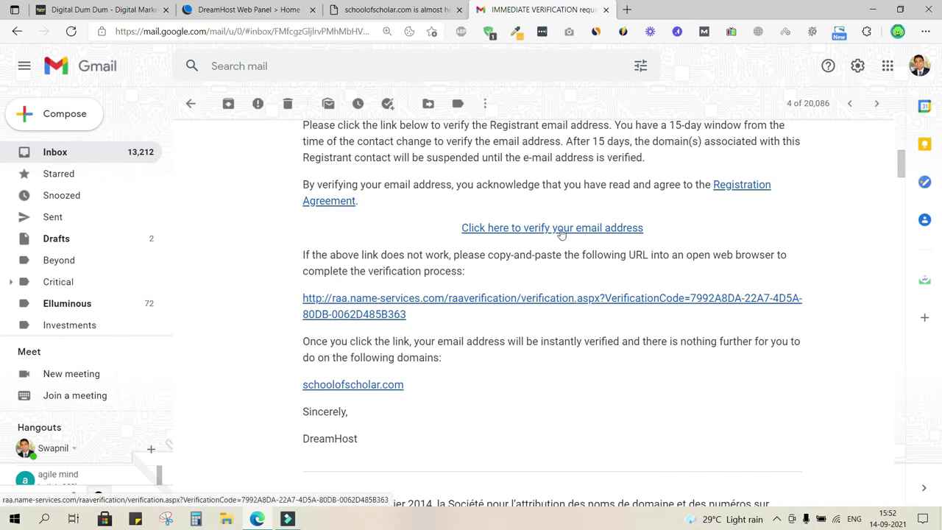
left_click(561, 230)
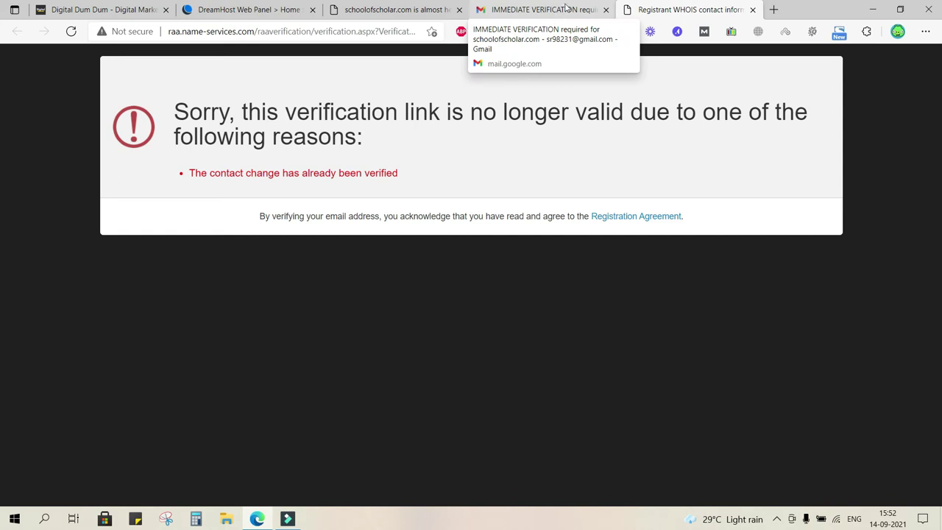
- Highlight the reason line on the expired verification page, then return to DreamHost's verification email
double_click(328, 173)
triple_click(328, 172)
left_click(509, 168)
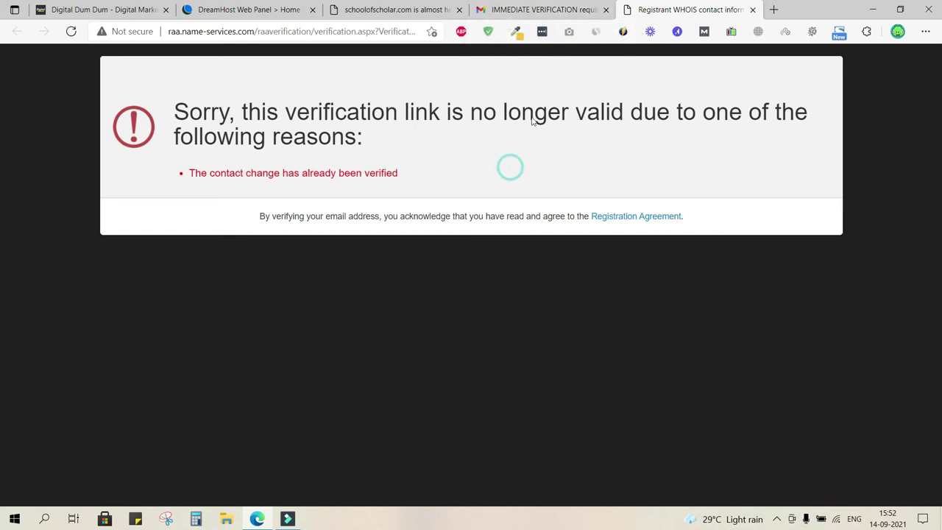
left_click(574, 9)
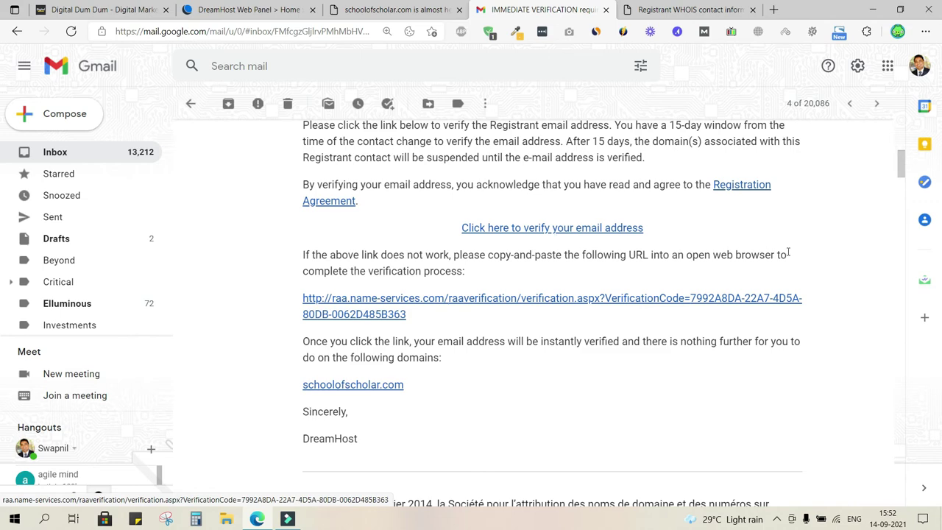
- Close the expired verification tab and return to the DreamHost panel's WordPress card
left_click(699, 16)
left_click(752, 10)
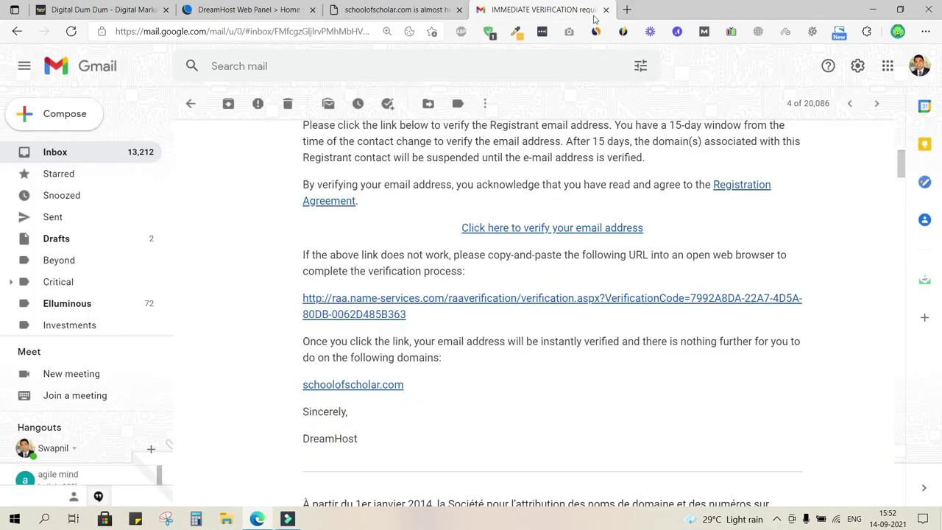
left_click(203, 15)
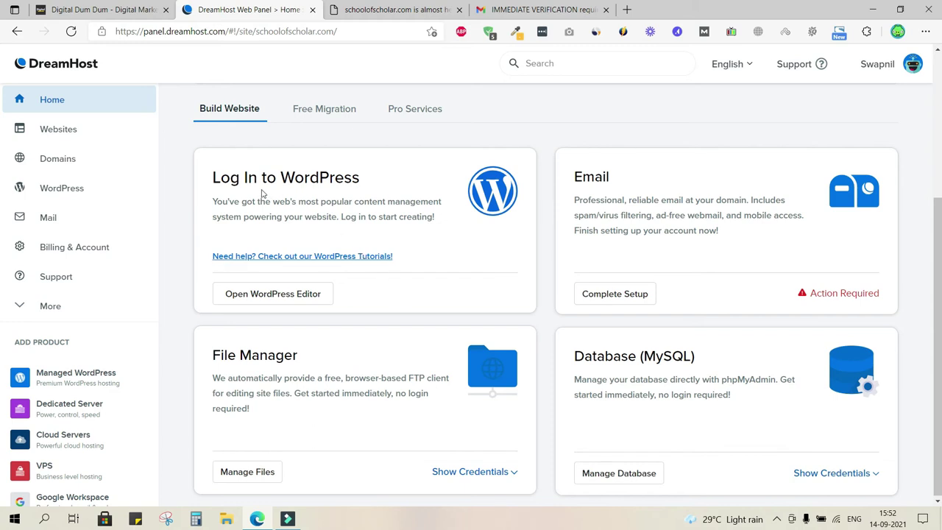
- Reload schoolofscholar.com to see the new WordPress site and highlight WORDPRESS SITE in its title
left_click(391, 10)
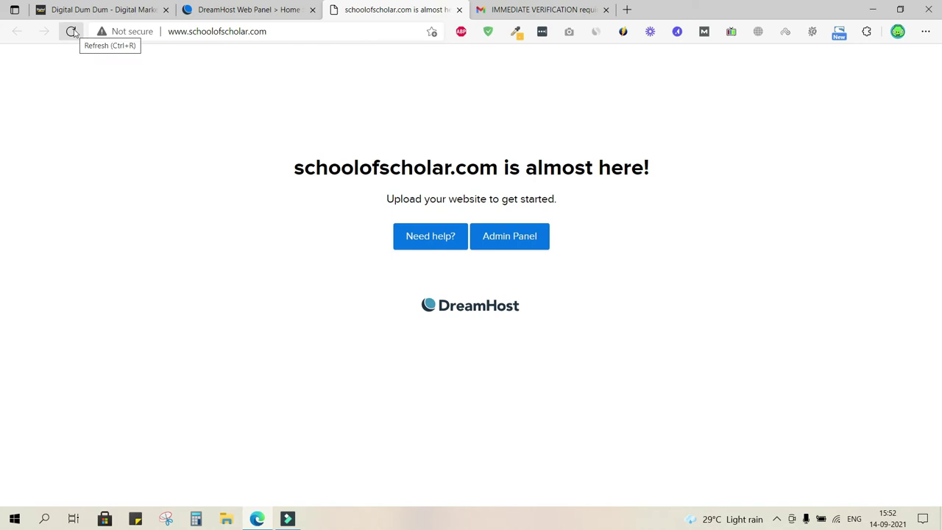
left_click(71, 32)
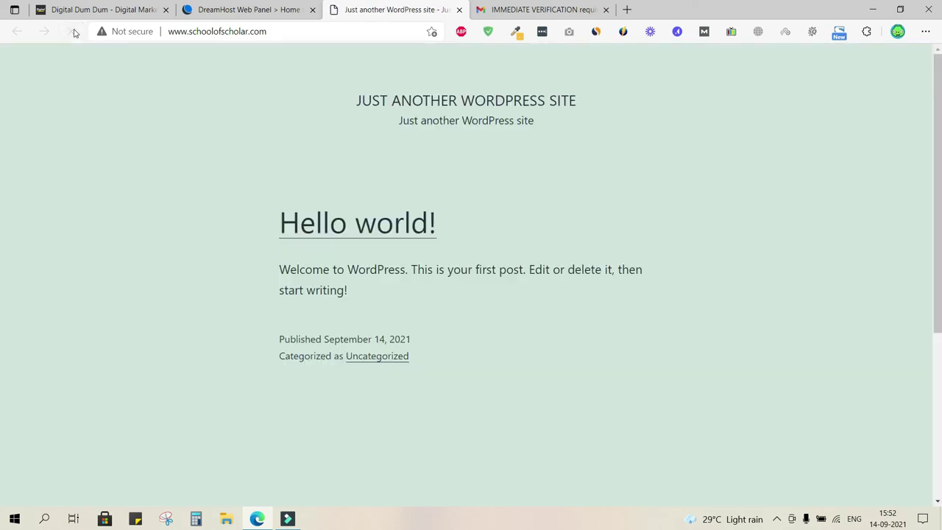
double_click(496, 105)
double_click(562, 100)
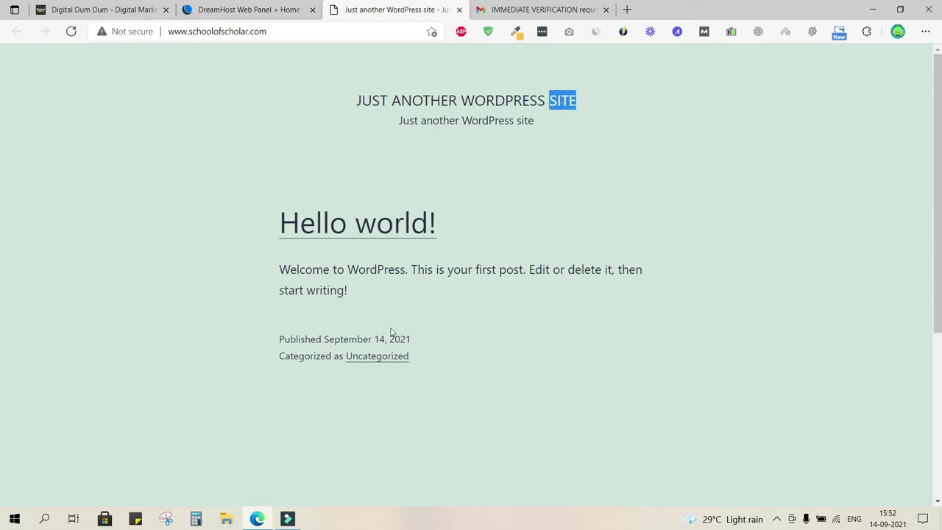
mouse_move(935, 275)
left_mouse_down()
mouse_move(940, 445)
mouse_move(940, 263)
left_mouse_up()
- Open the WordPress editor from DreamHost's Log In to WordPress card in a new tab
left_click(249, 7)
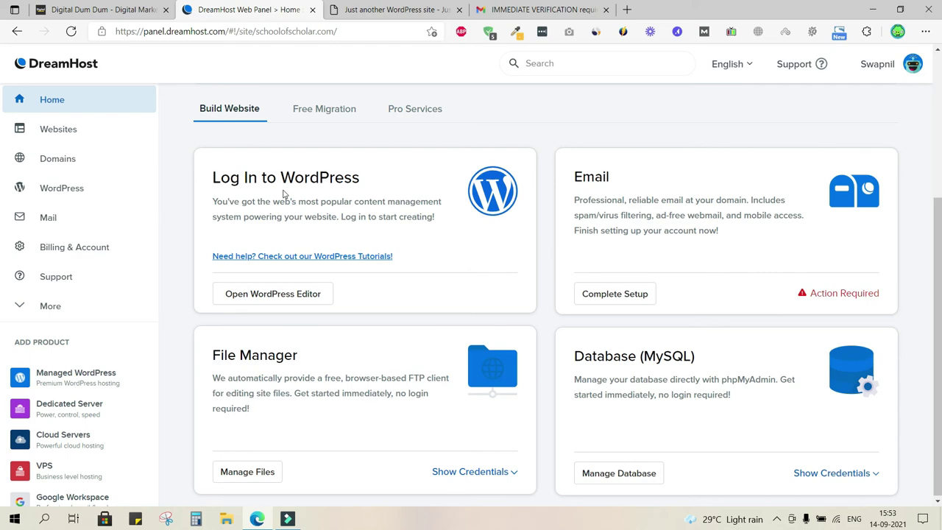
left_click(389, 8)
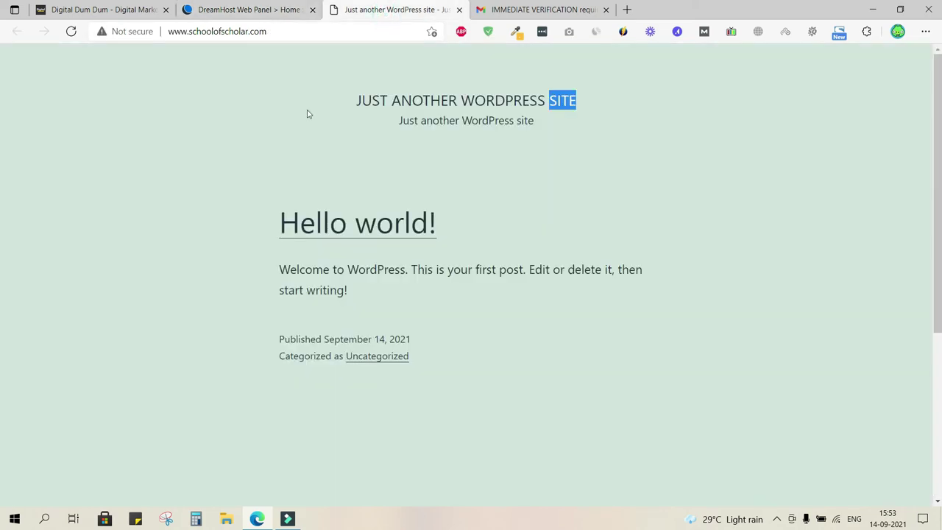
left_click(267, 8)
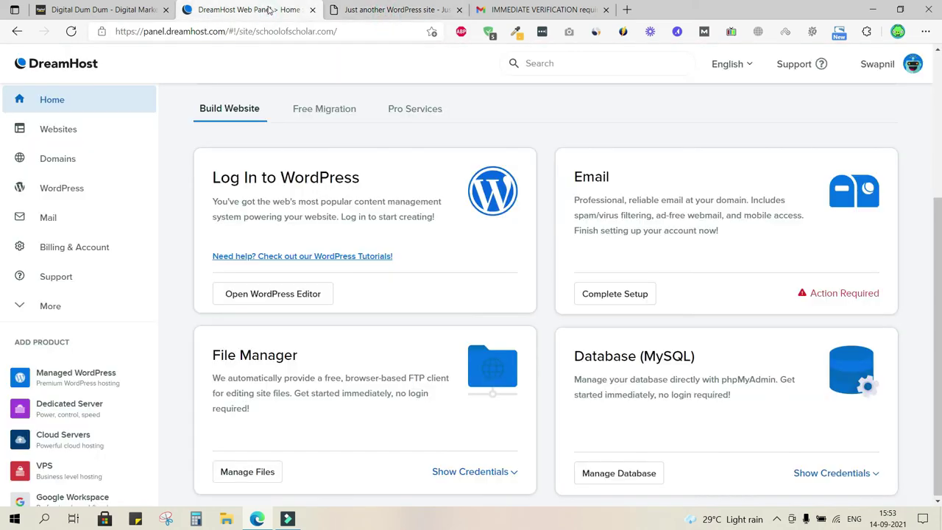
left_click(301, 297)
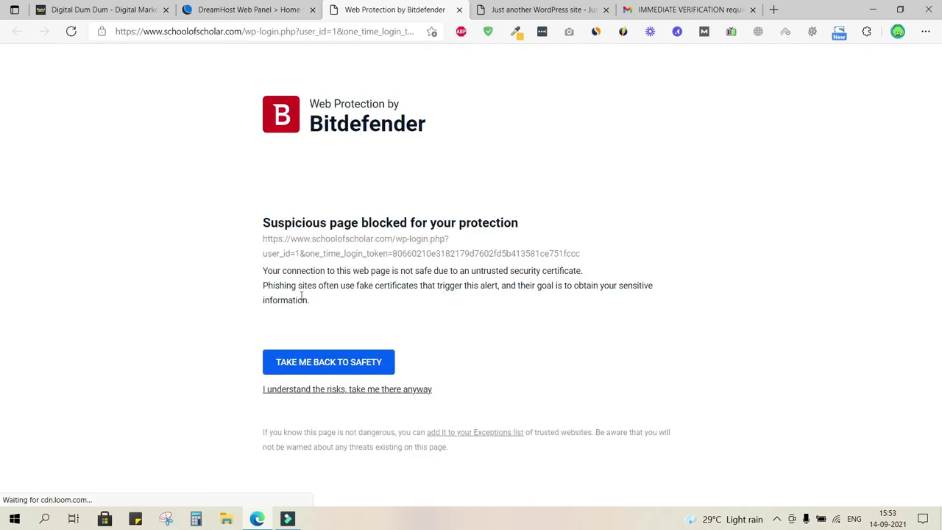
- Highlight 'Suspicious page blocked' and the schoolofscholar address on the Bitdefender warning
double_click(327, 240)
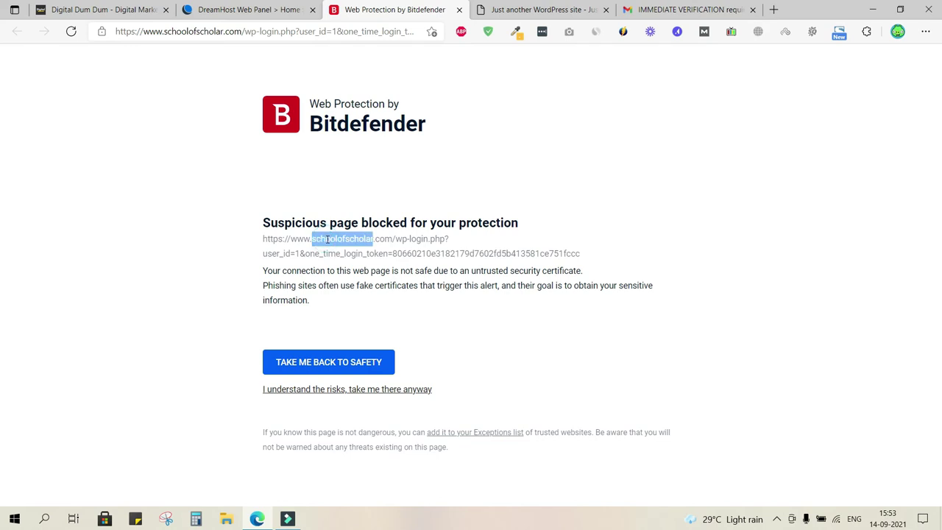
double_click(295, 222)
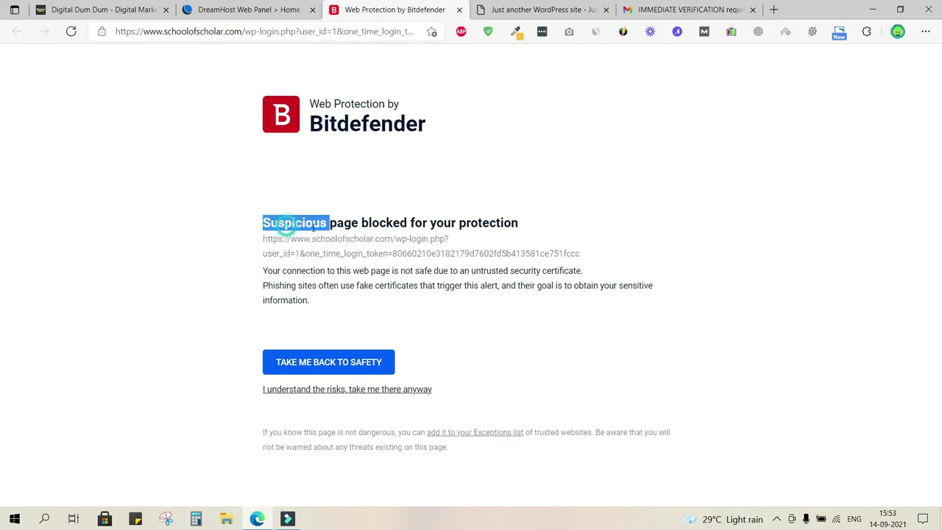
double_click(343, 222)
double_click(384, 222)
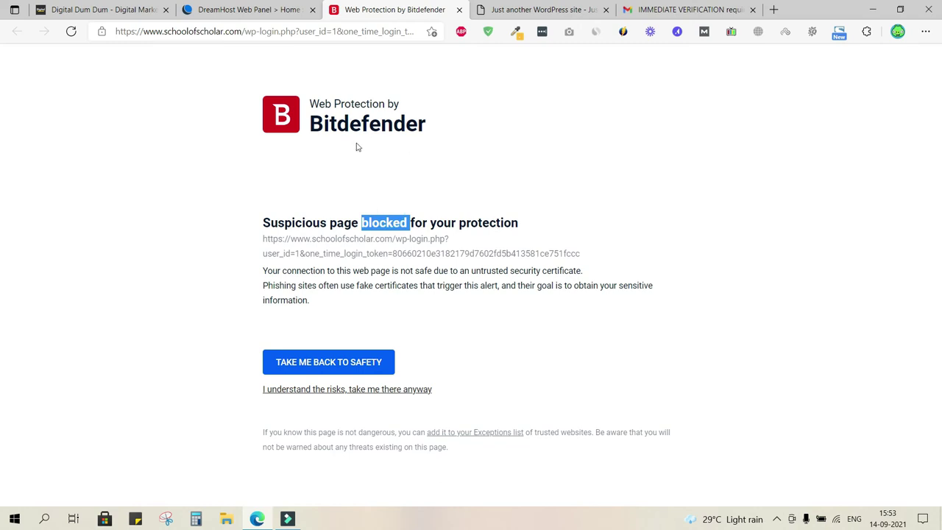
double_click(335, 240)
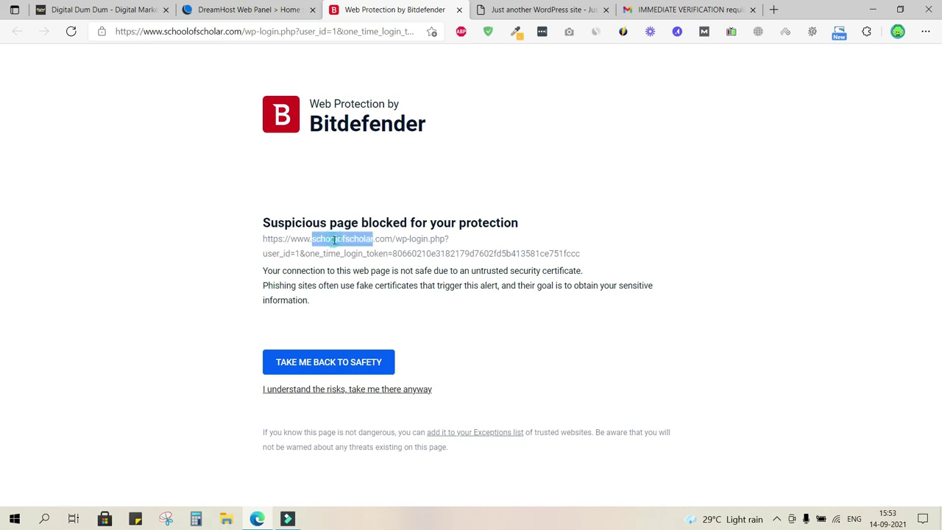
- Check the WordPress site's security, revisit the blocked warning, then go back to the DreamHost panel
left_click(517, 11)
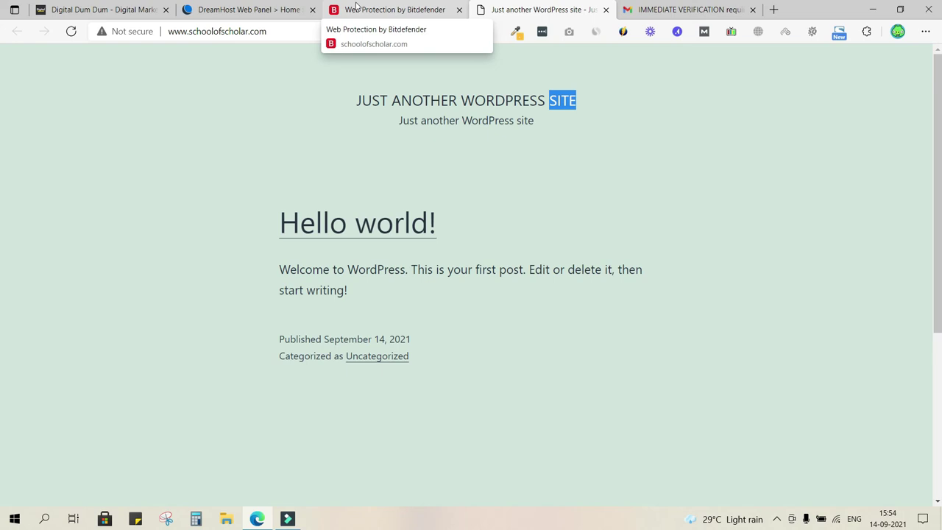
left_click(357, 9)
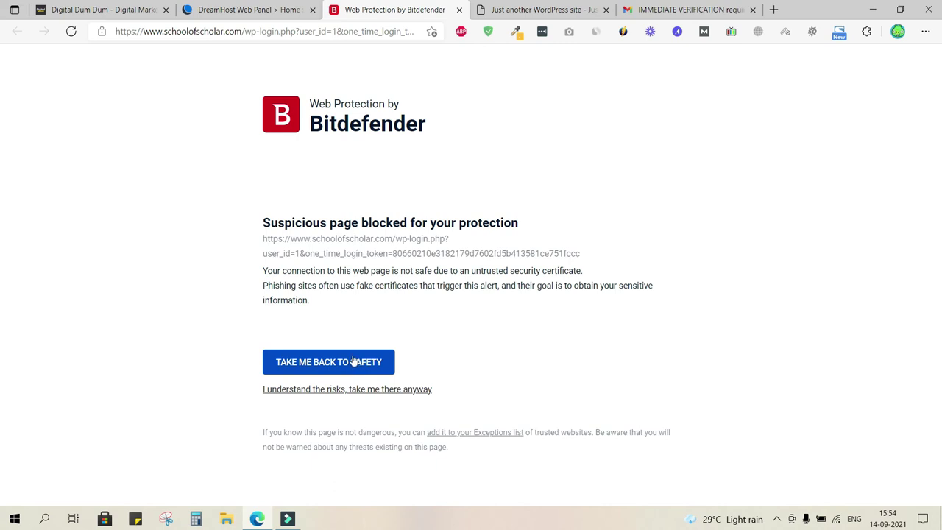
left_click(272, 9)
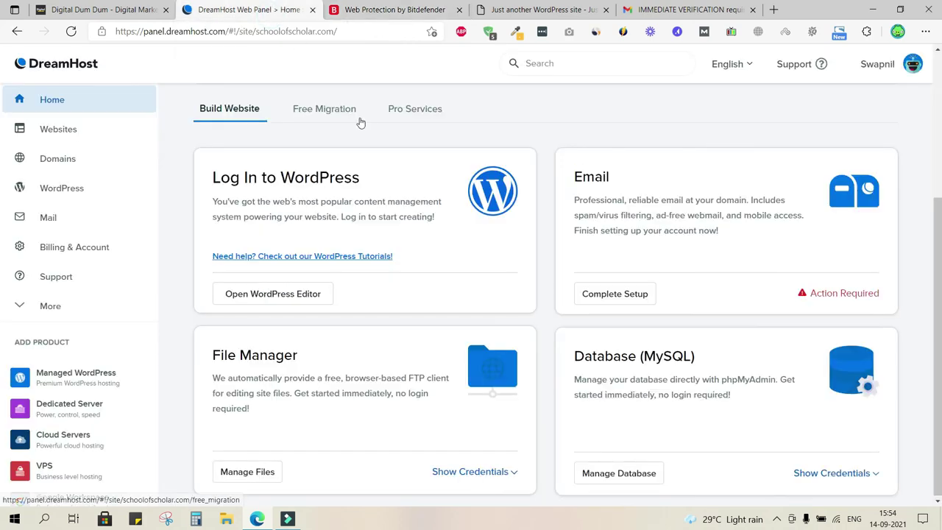
- Turn on Automatic HTTPS in schoolofscholar.com's Secure Certificates settings
left_click(135, 130)
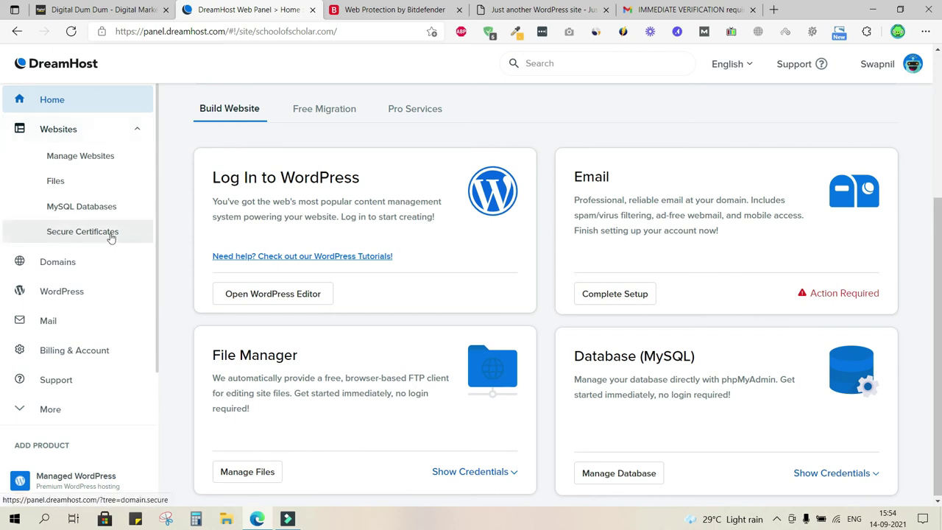
left_click(110, 232)
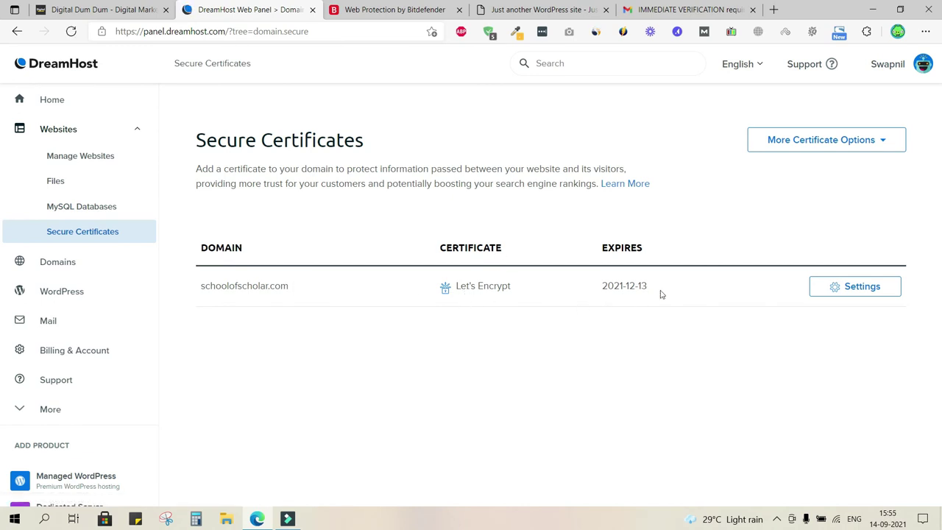
left_click(863, 286)
scroll(868, 287, "down", 4)
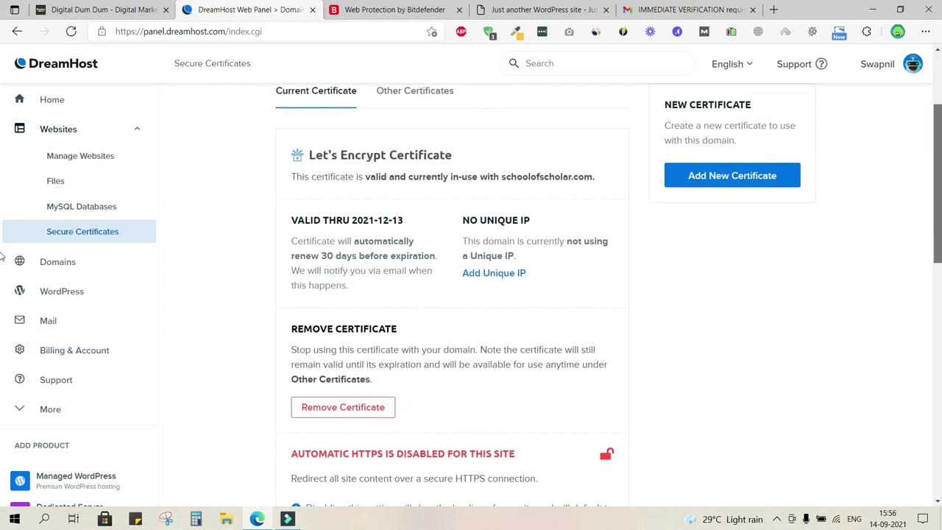
scroll(3, 292, "down", 3)
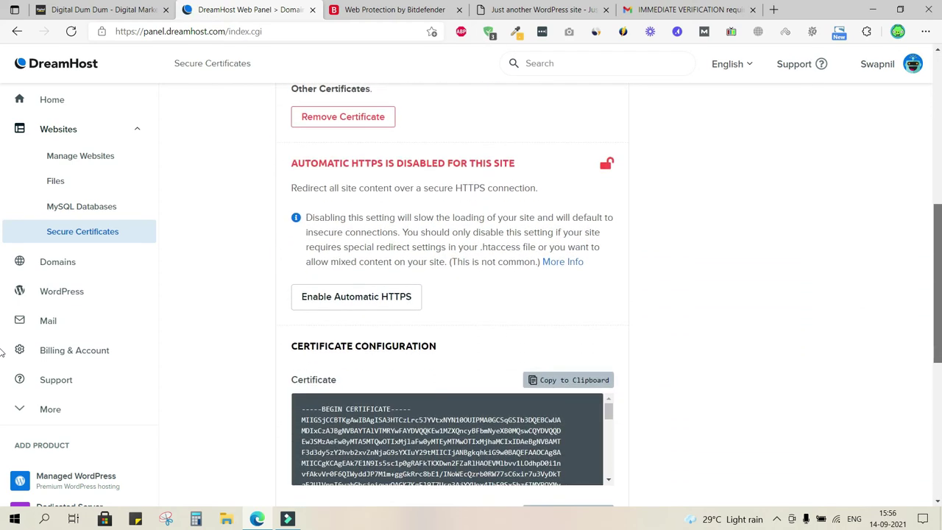
left_click(351, 293)
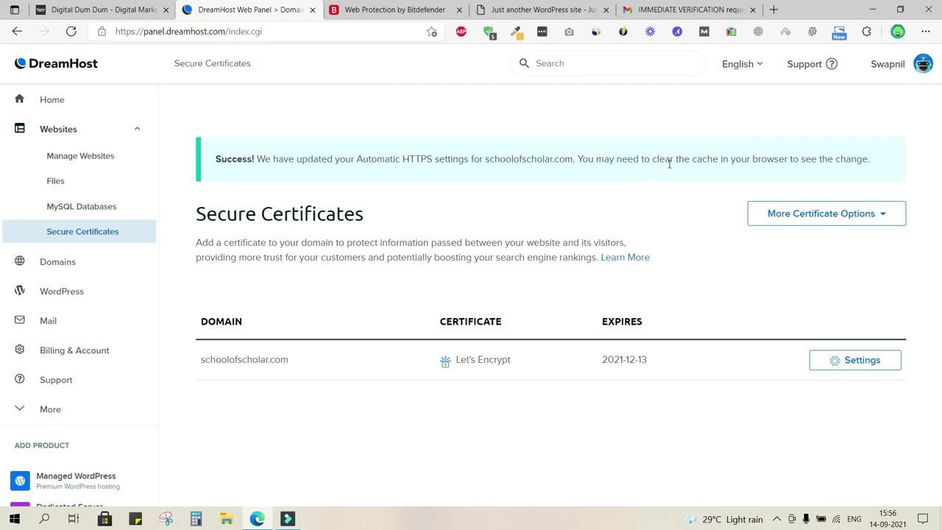
- Reload schoolofscholar.com over https and confirm in site information that its connection is secure
left_click(543, 9)
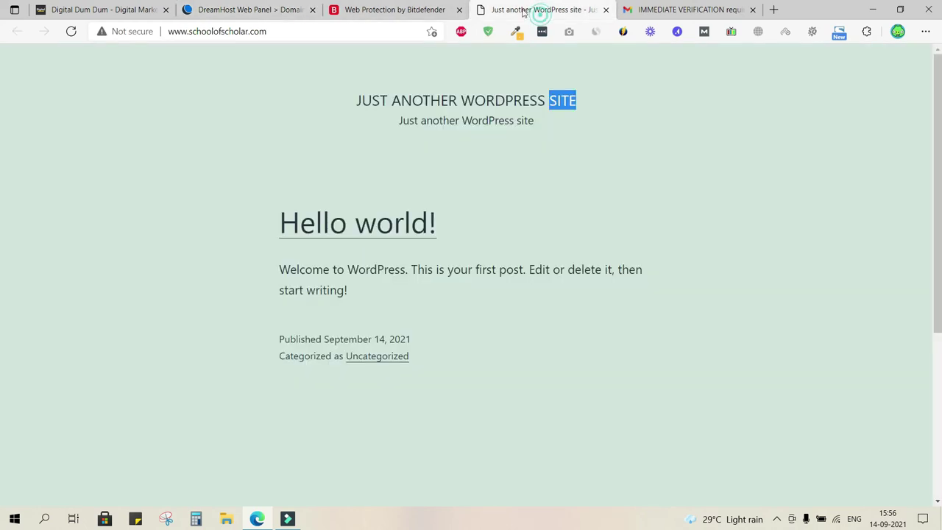
left_click(74, 35)
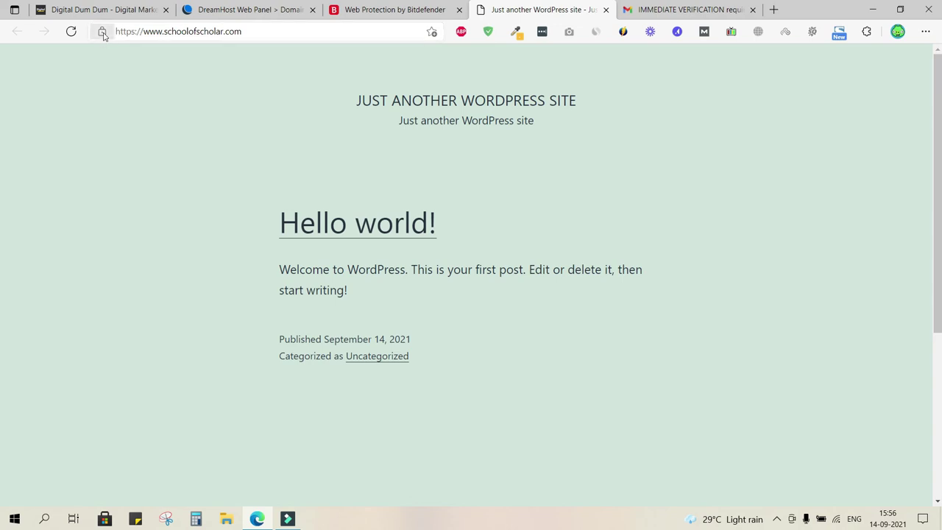
left_click(103, 33)
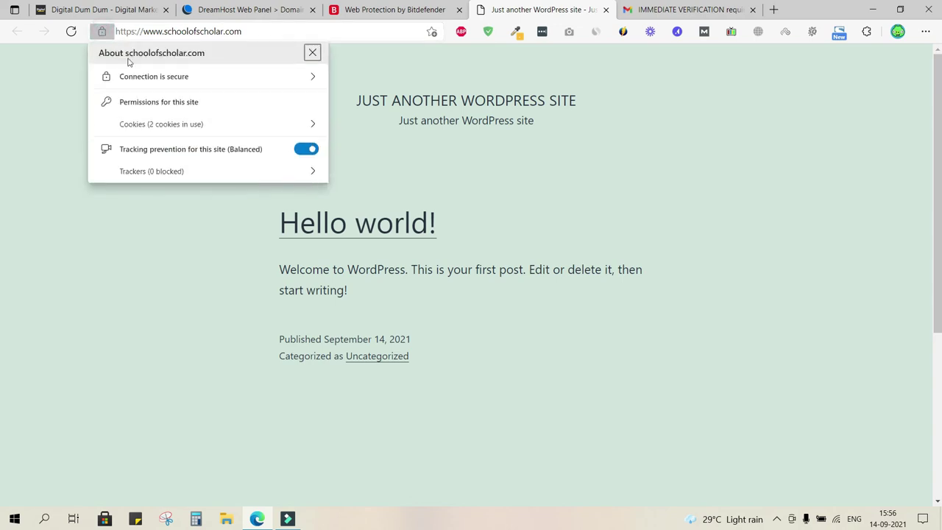
left_click(173, 77)
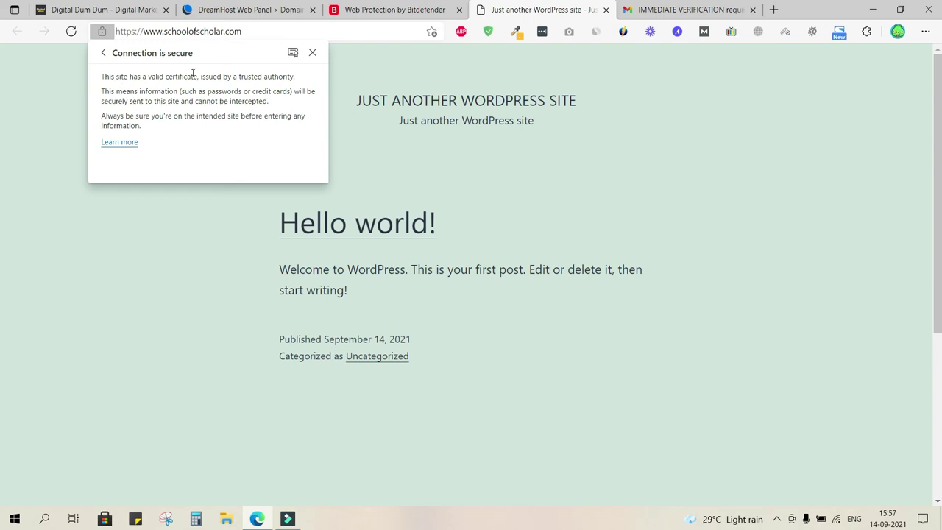
scroll(193, 74, "up", 3)
scroll(151, 111, "up", 2)
left_click(103, 52)
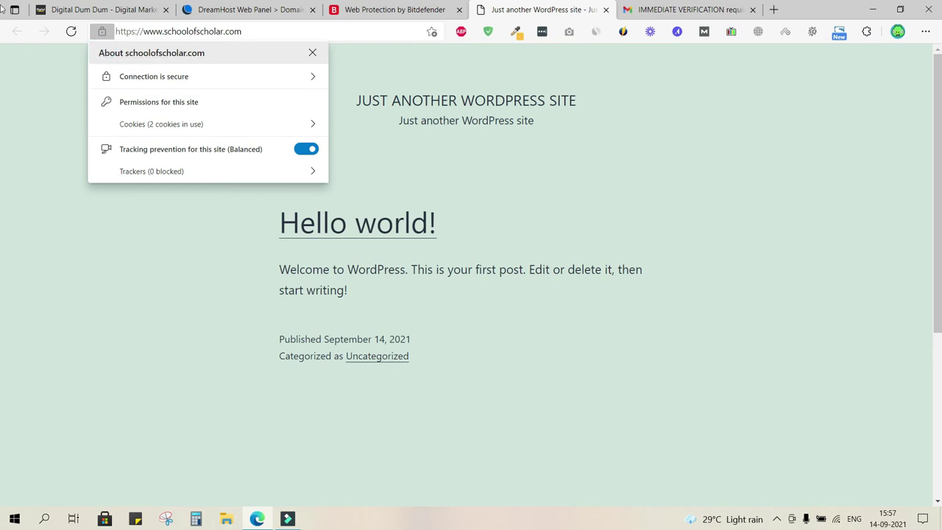
left_click(27, 360)
left_click(350, 6)
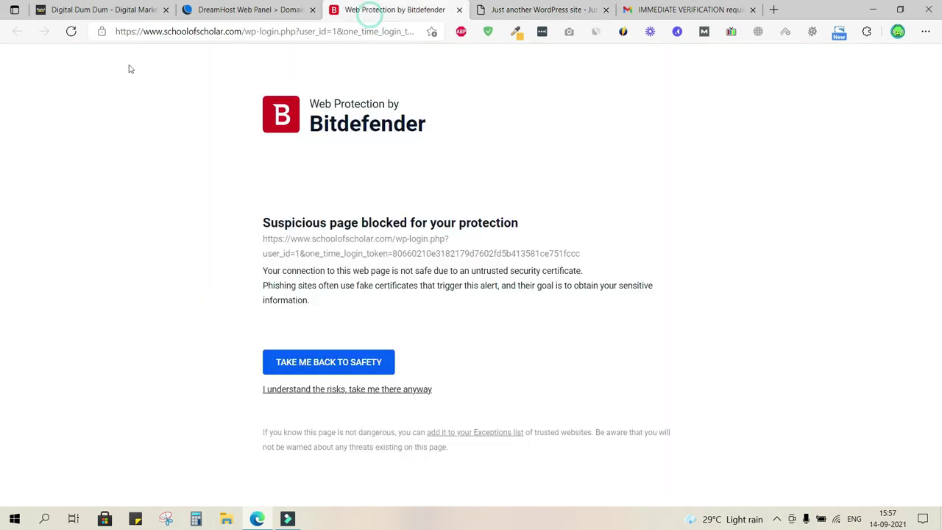
left_click(71, 31)
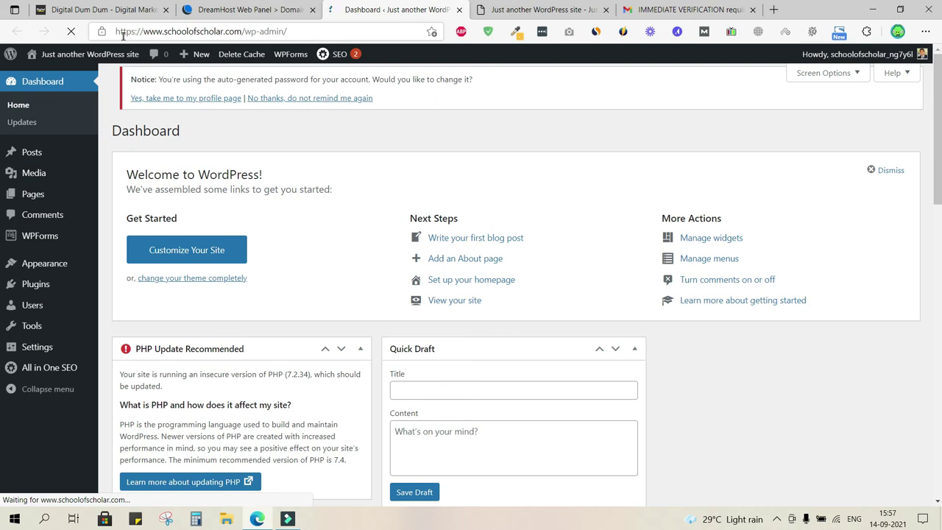
left_click_drag(164, 31, 239, 31)
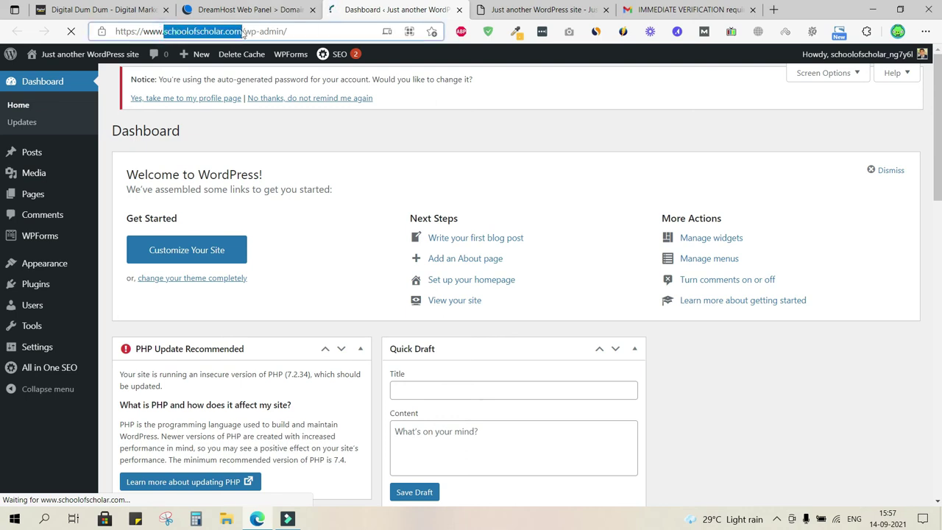
double_click(118, 32)
left_click_drag(141, 31, 147, 31)
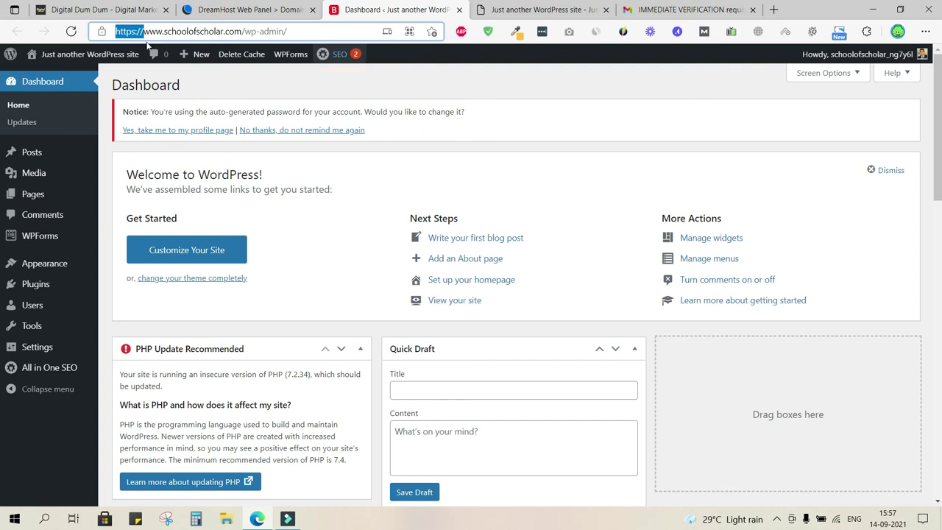
left_click(390, 145)
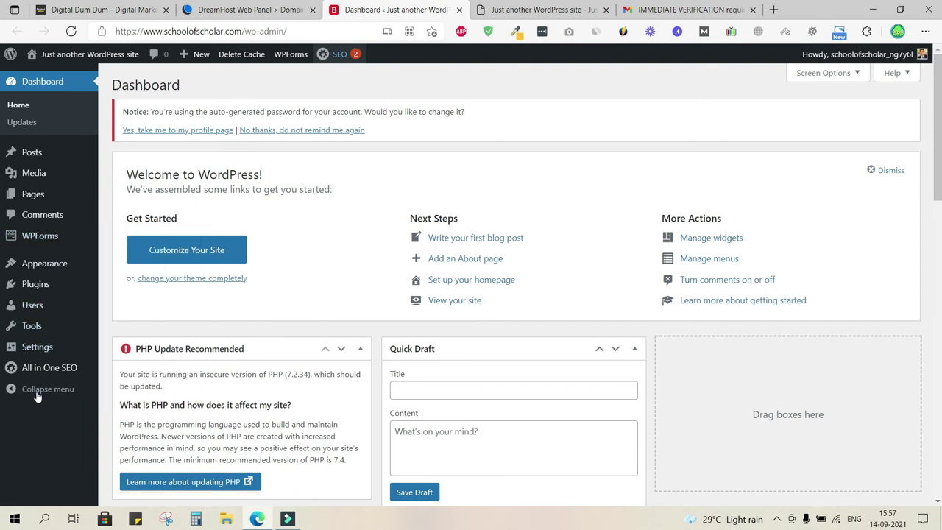
mouse_move(29, 371)
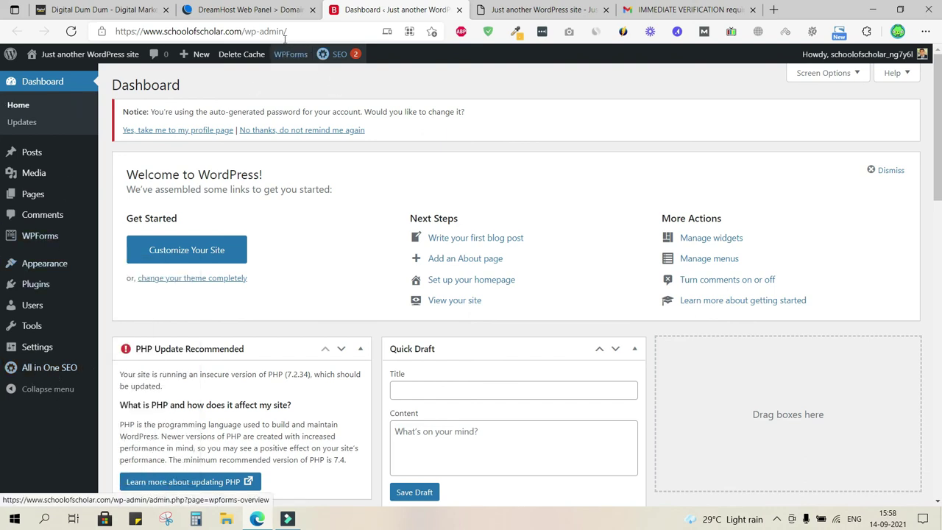
left_click(265, 12)
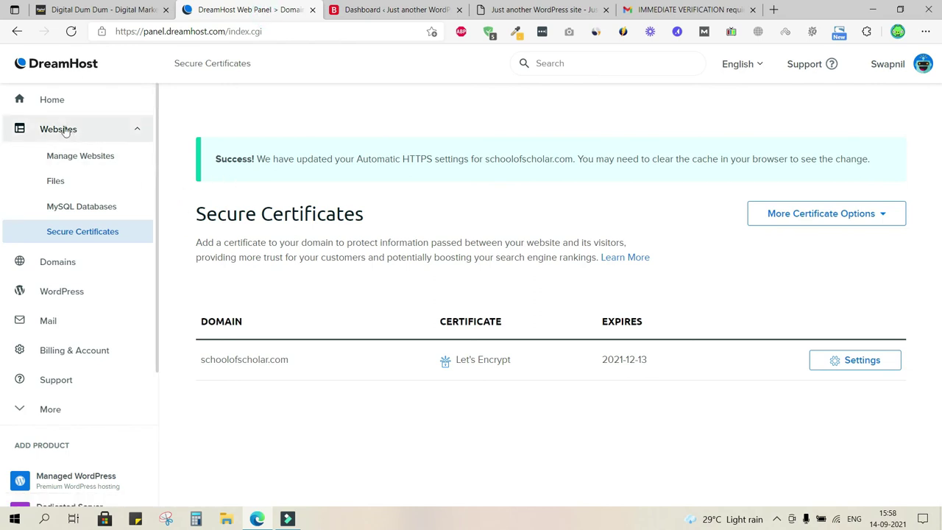
- Go to the DreamHost panel's Home page
left_click(52, 101)
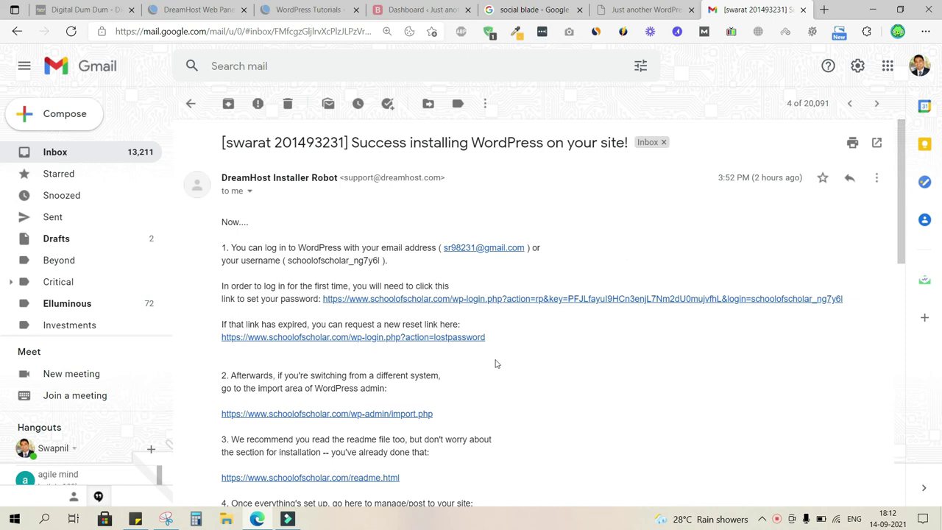
- Zoom into the installation email and open its wp-admin/import.php link in a new tab
key("ctrl+plus")
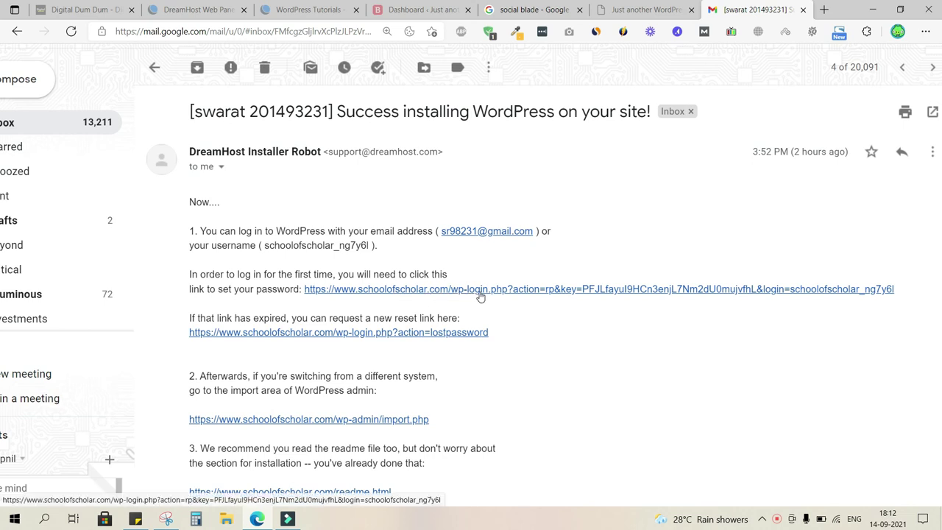
scroll(385, 370, "up", 2)
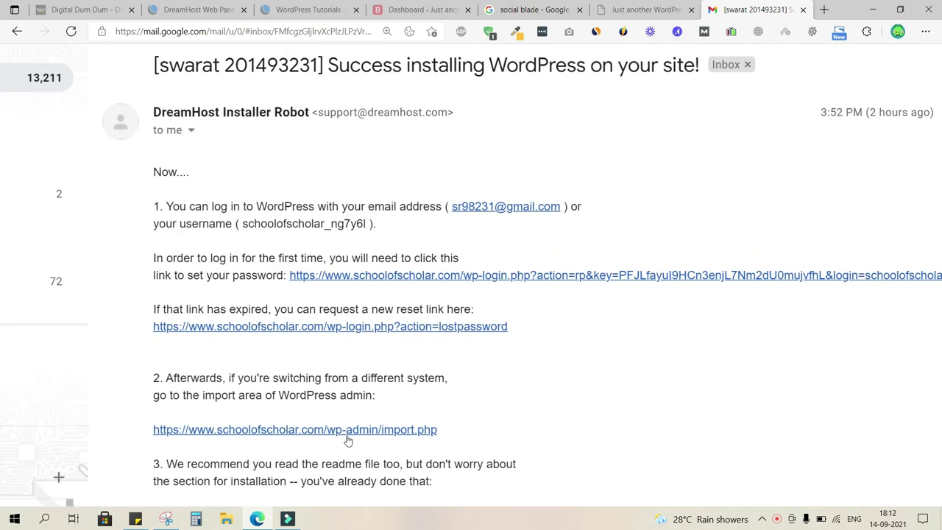
left_click(367, 430, "ctrl")
scroll(256, 258, "down", 2)
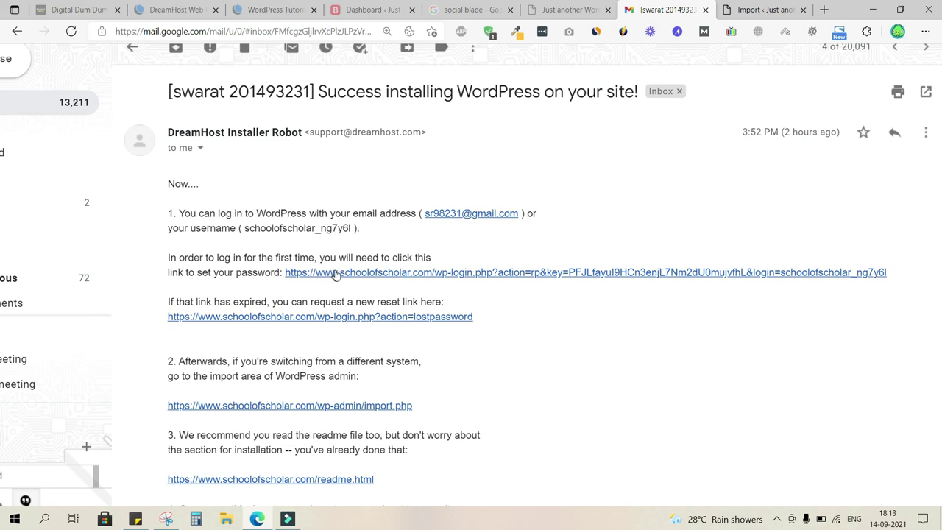
left_click(581, 9)
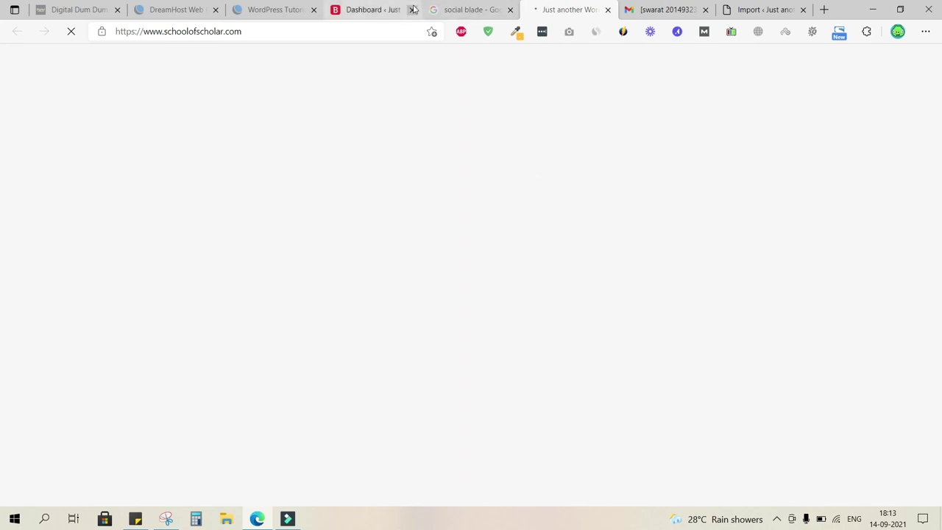
- Log out of the WordPress admin using the Howdy menu on the Dashboard tab
left_click(390, 10)
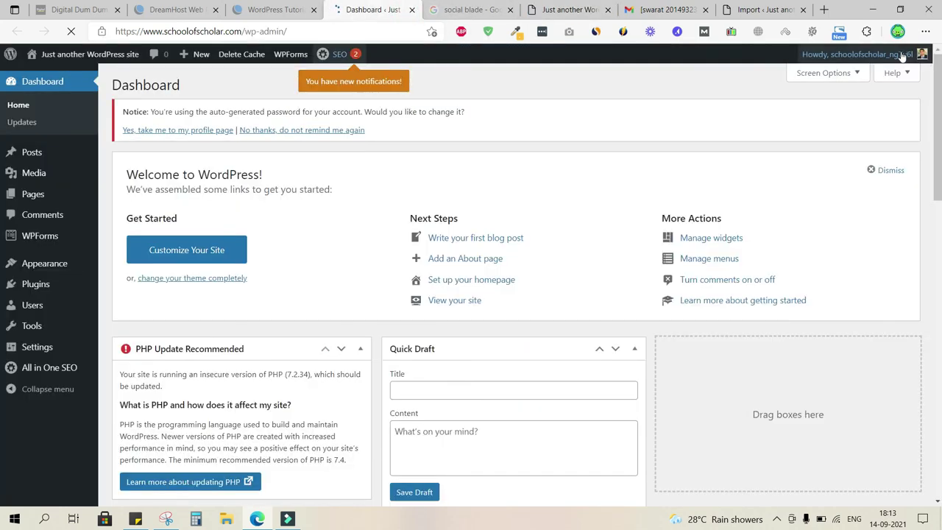
mouse_move(902, 56)
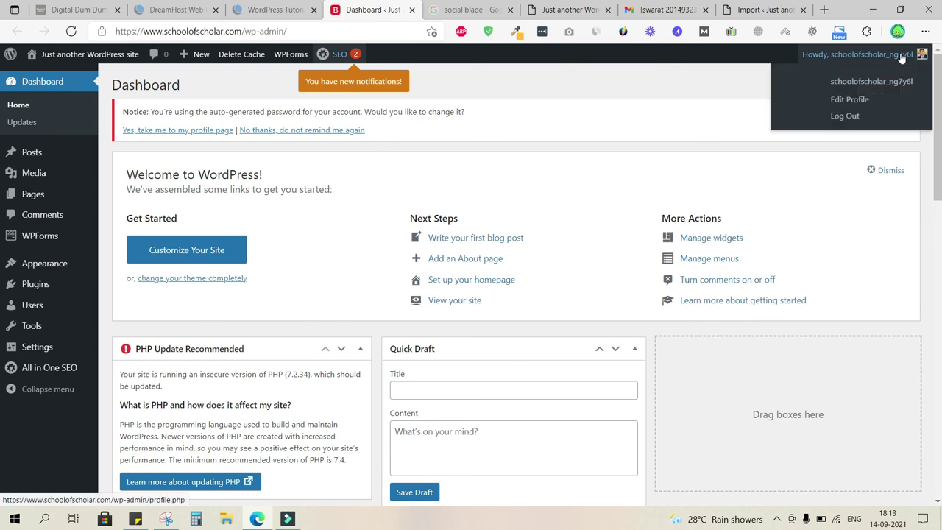
left_click(844, 118)
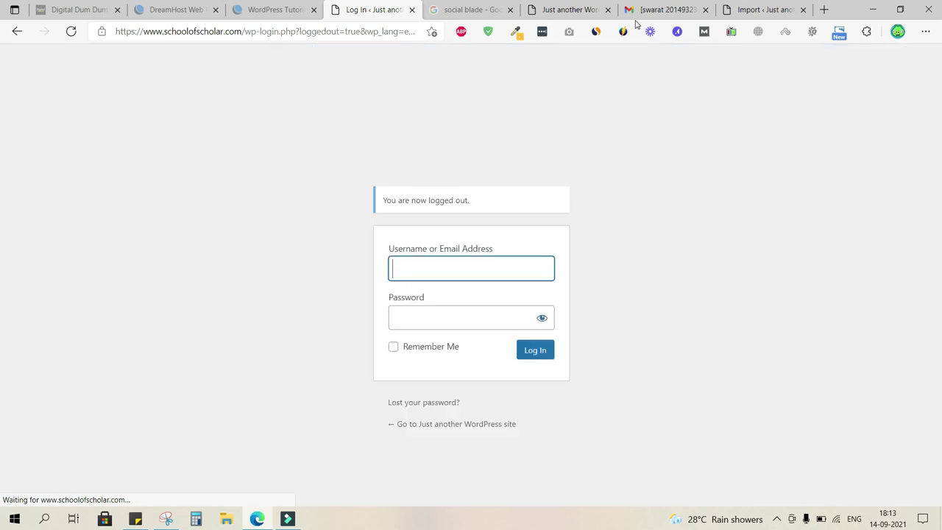
left_click(666, 11)
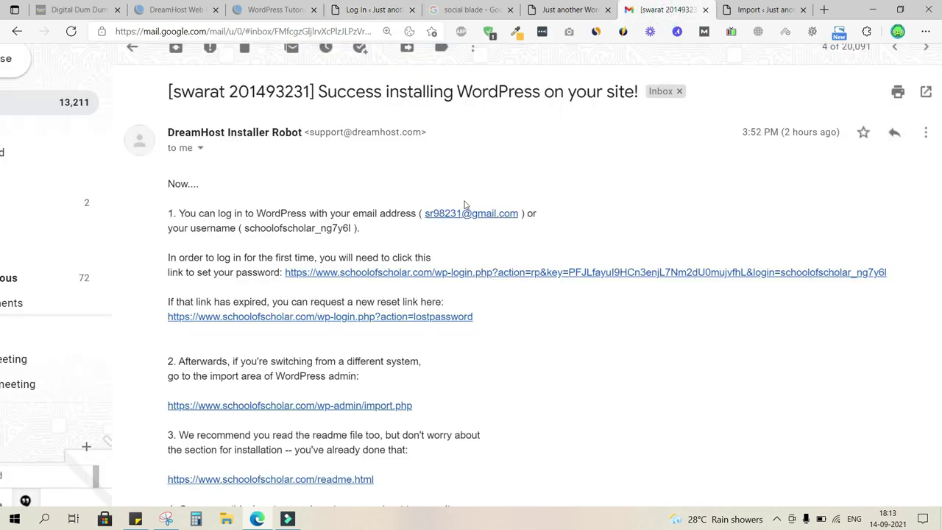
- Follow the email's set-password link, replace the generated password with your own, and save it
left_click(385, 274)
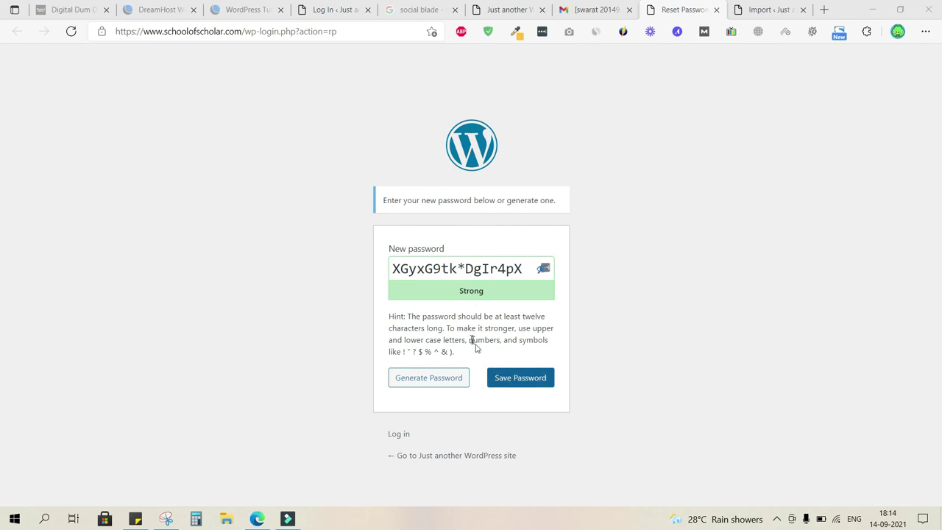
triple_click(484, 270)
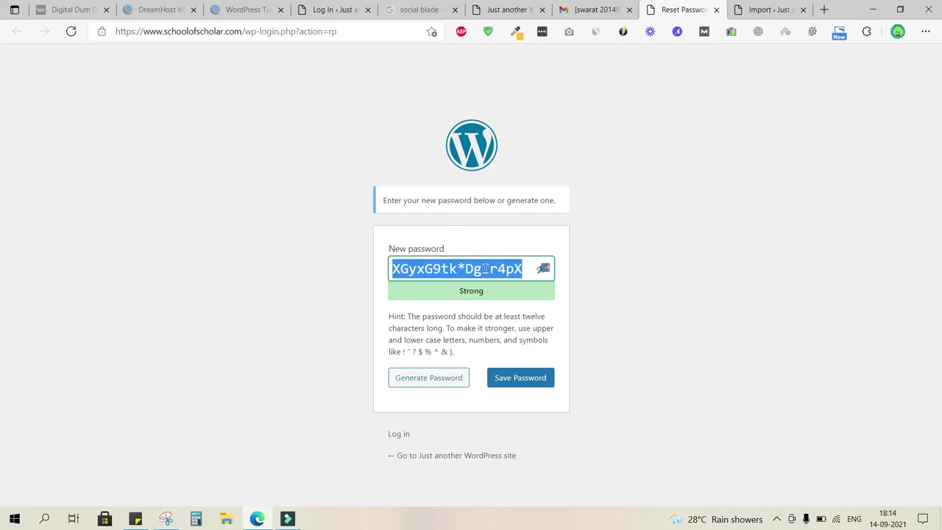
key("BackSpace")
type("123456")
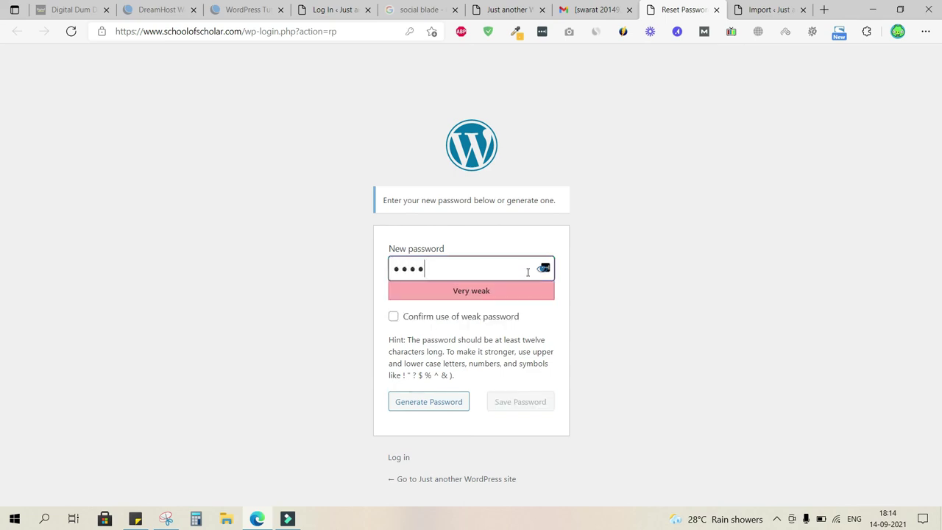
type("78910")
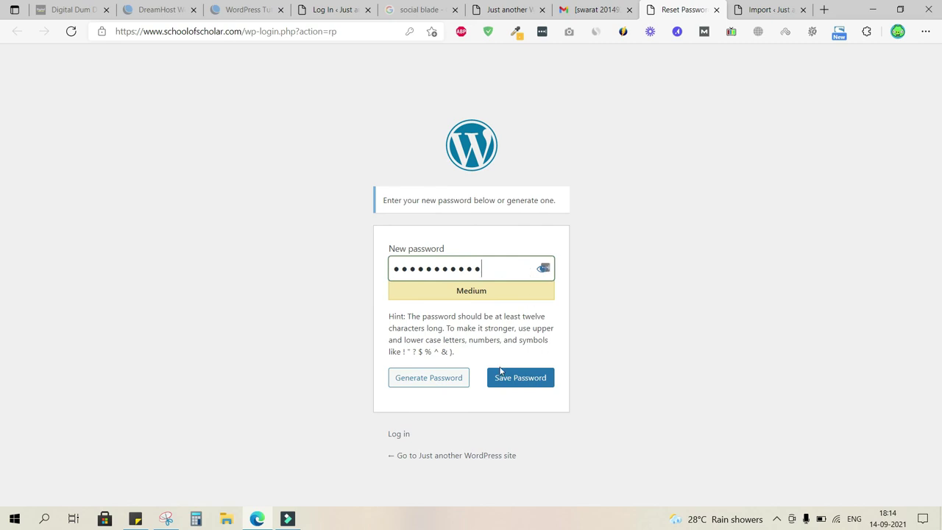
left_click(538, 380)
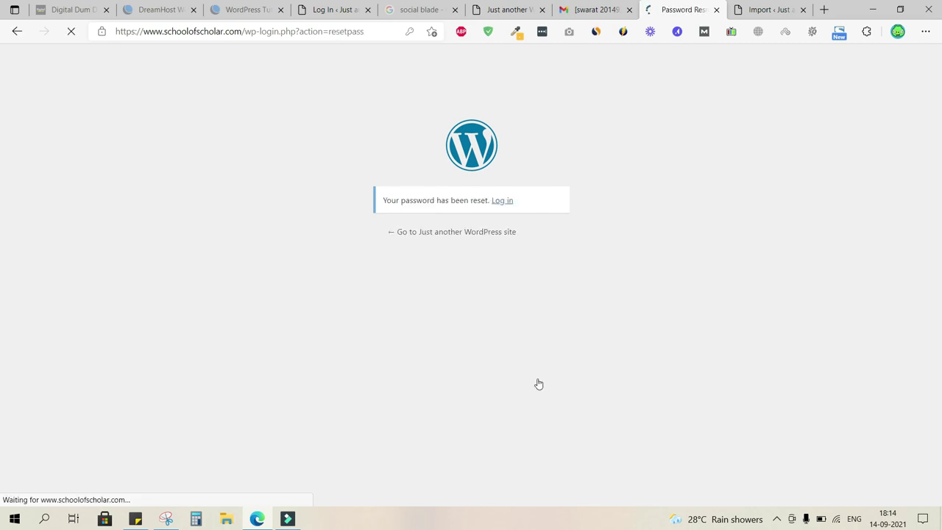
left_click(505, 201)
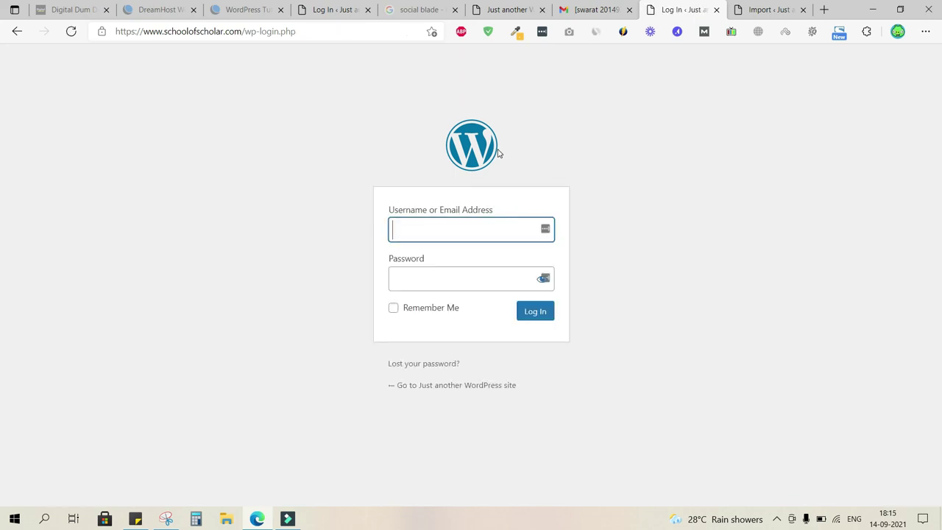
left_click(260, 33)
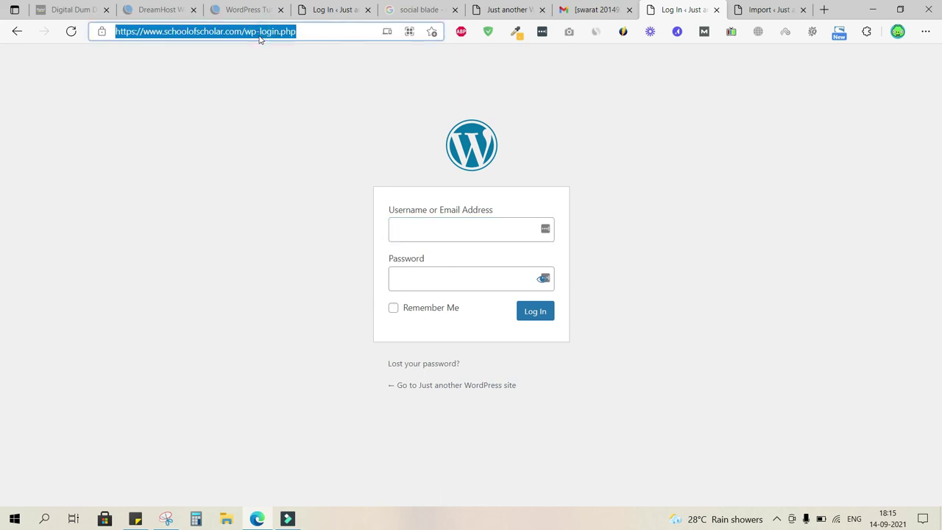
type("ww")
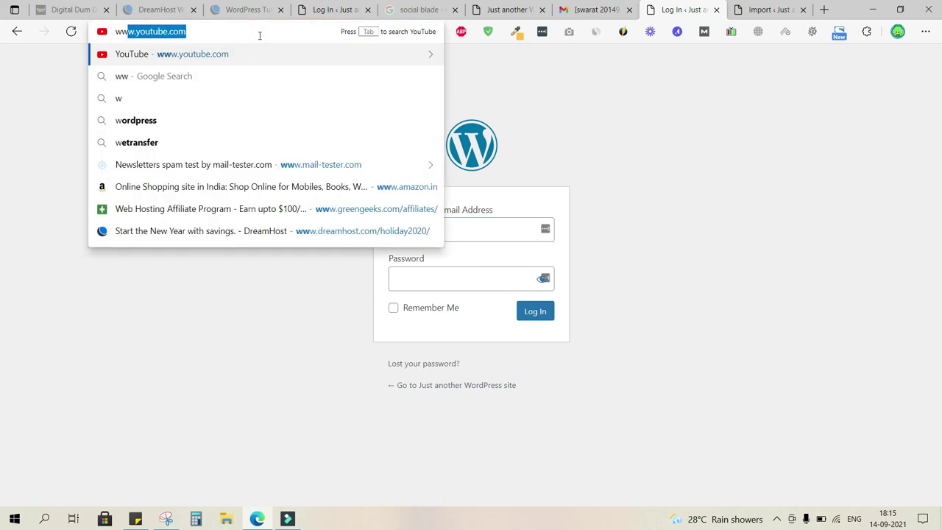
type("w.school")
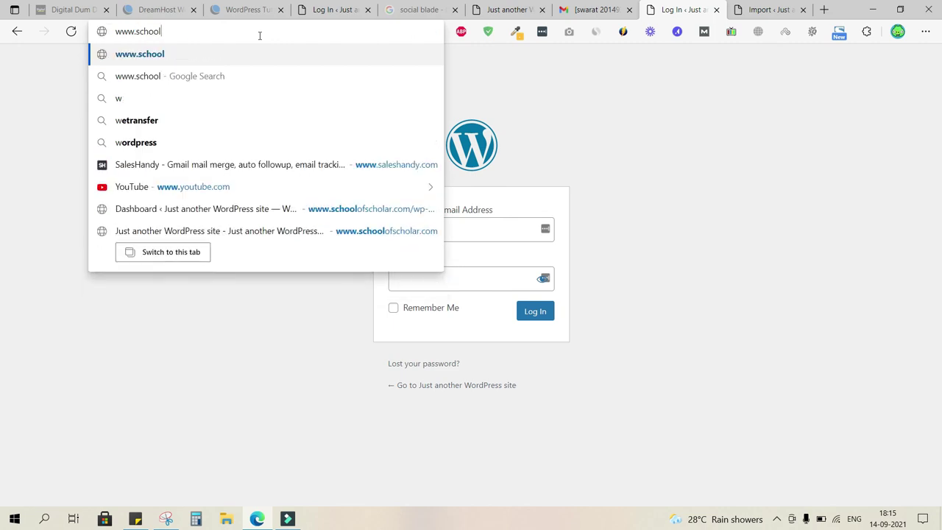
type("odscho")
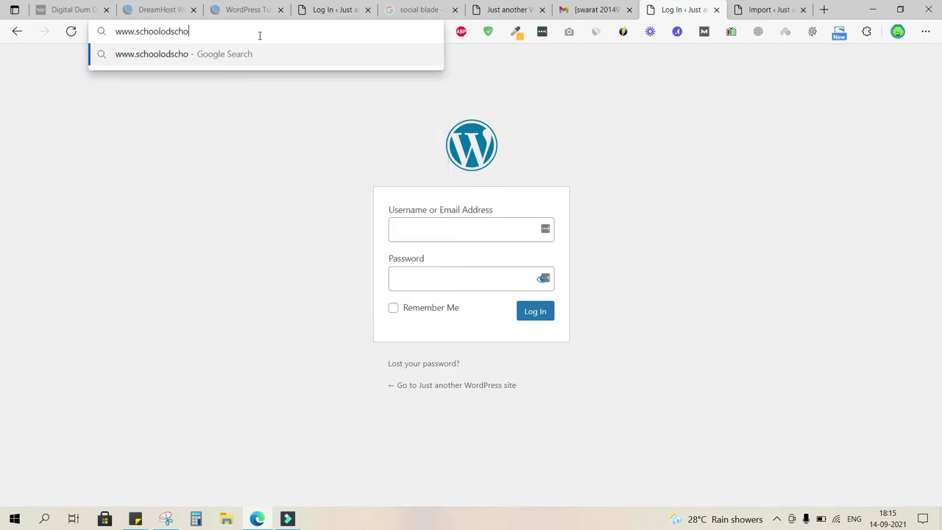
type("lar.com/")
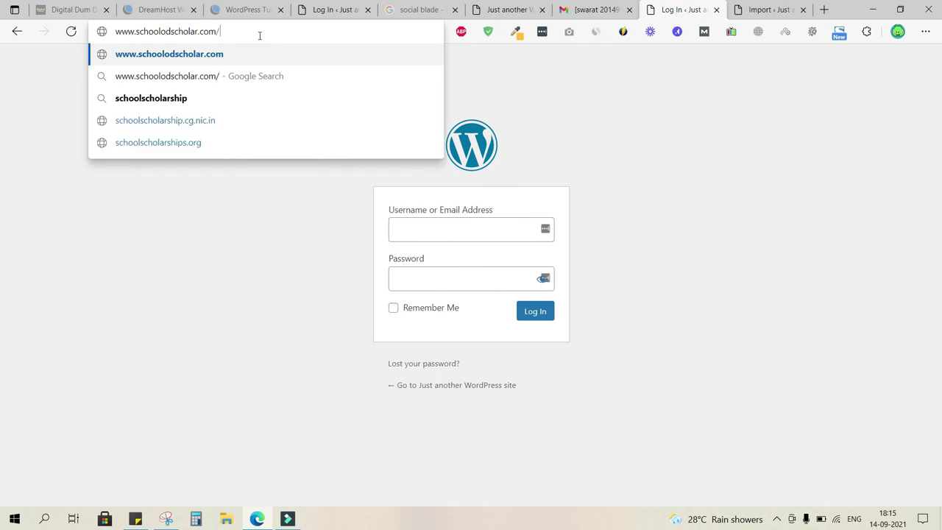
type("wp-admin")
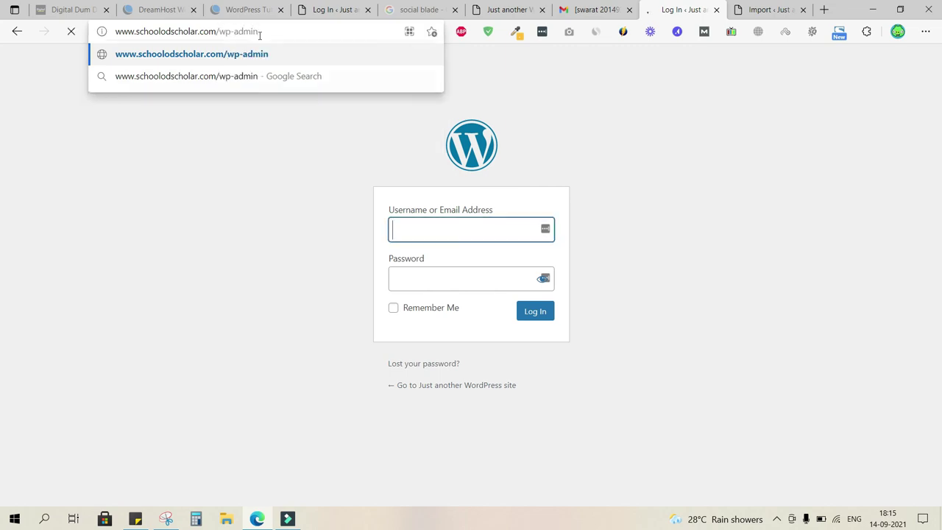
key("Return")
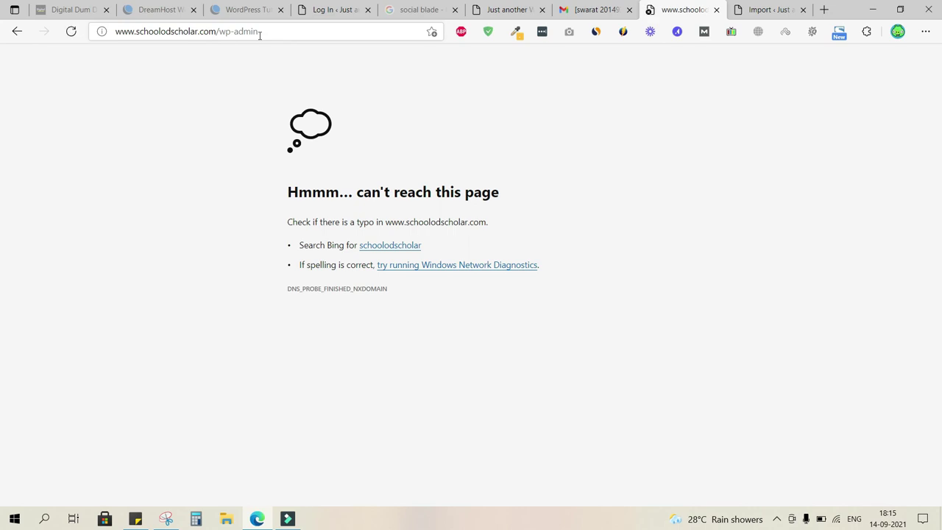
left_click(173, 32)
left_click(172, 32)
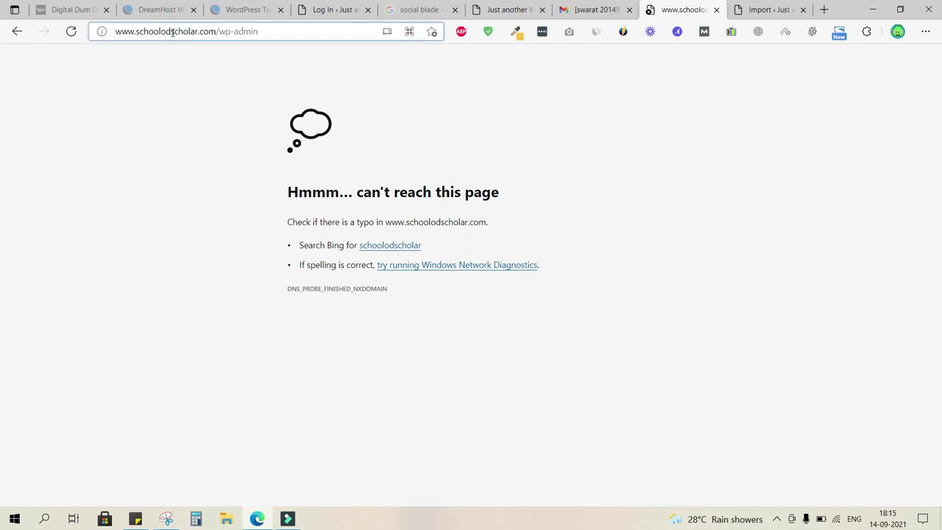
key("BackSpace")
type("f")
key("Return")
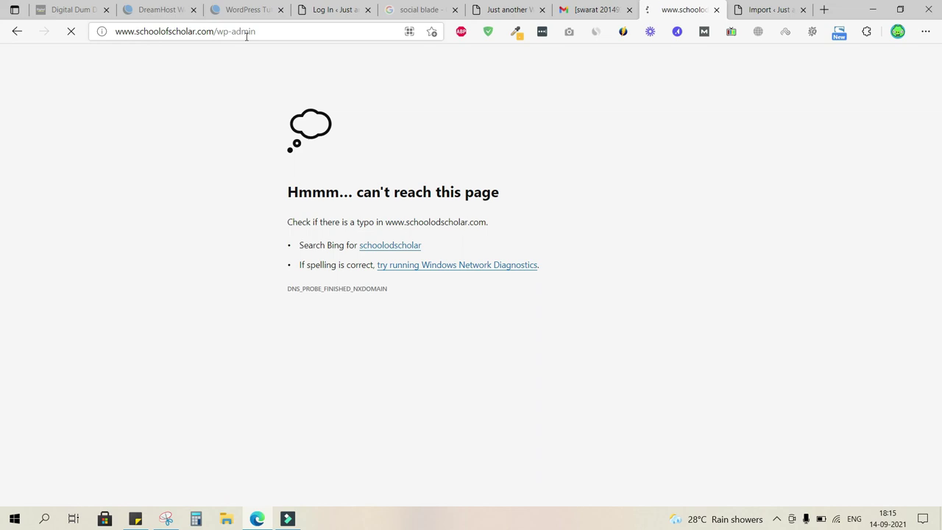
left_click(259, 33)
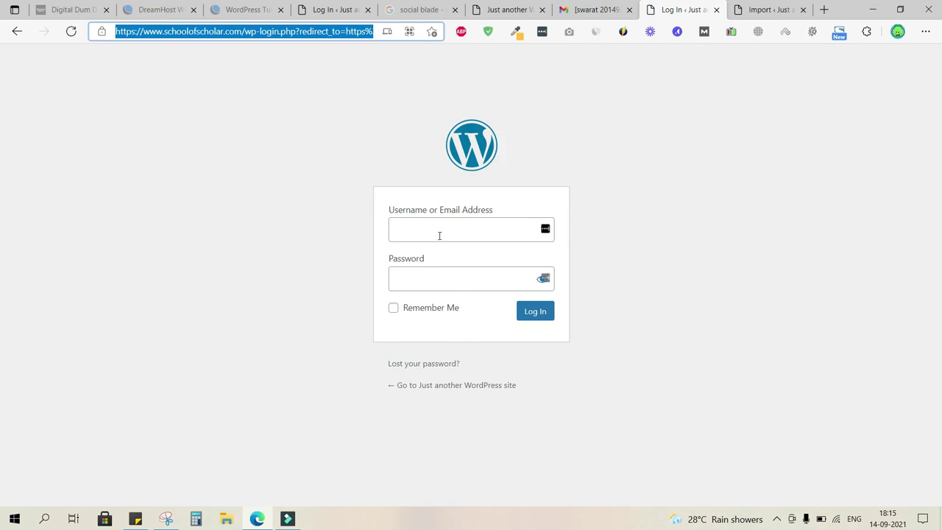
- Copy the account e-mail from the DreamHost message into Username, then type the password
left_click(591, 9)
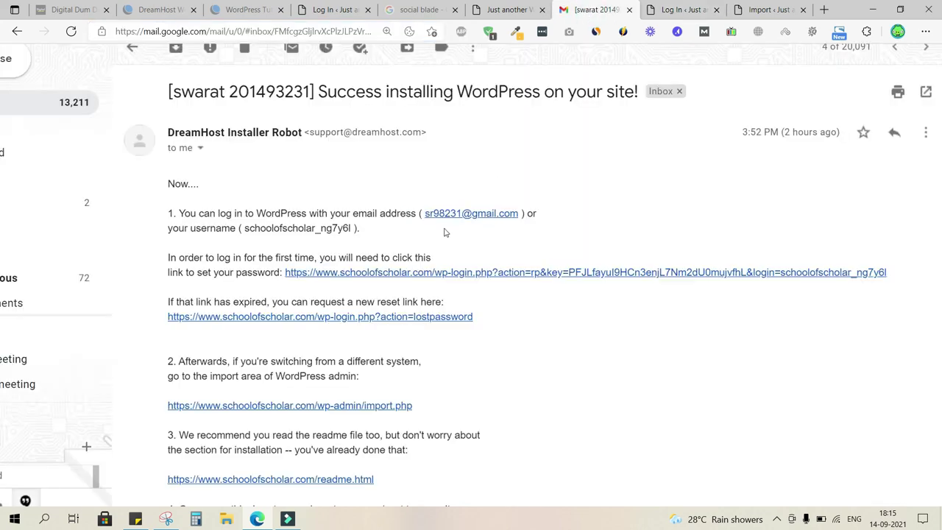
double_click(350, 228)
left_click_drag(518, 214, 425, 213)
key("ctrl+c")
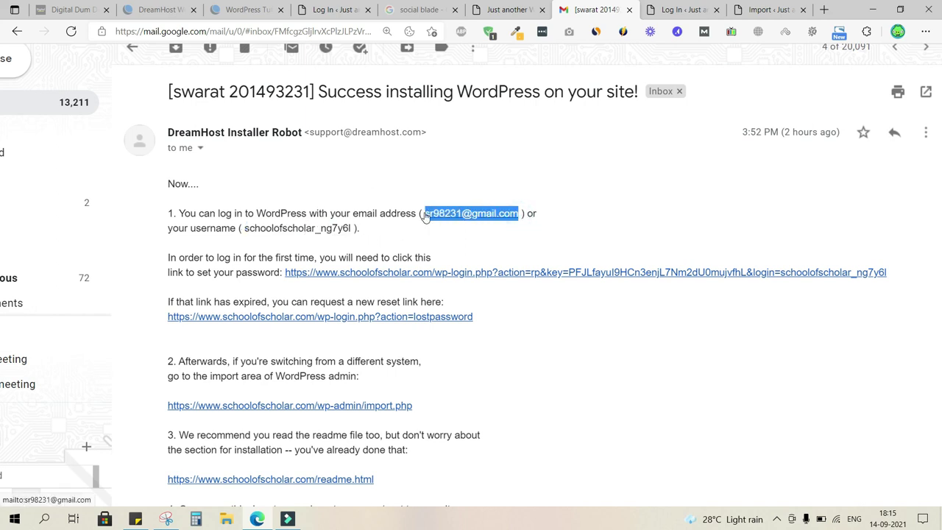
left_click(674, 10)
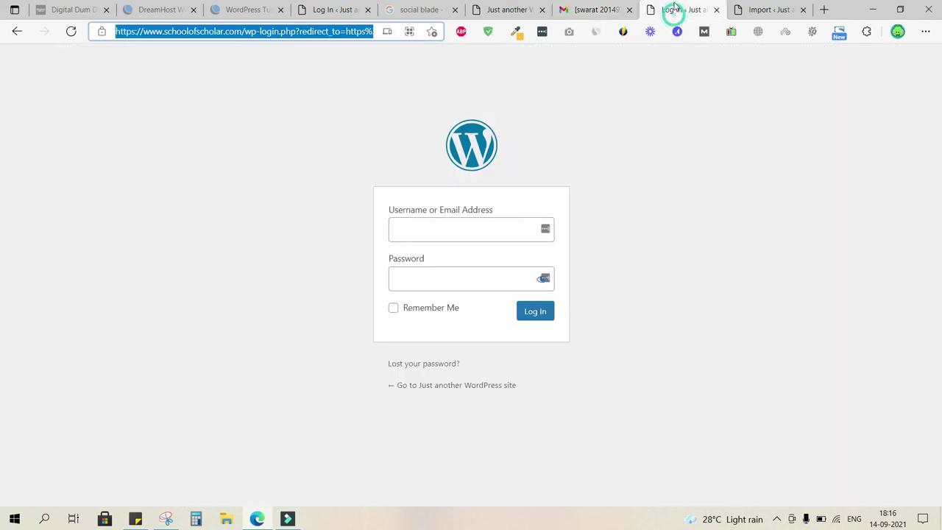
left_click(446, 230)
key("ctrl+v")
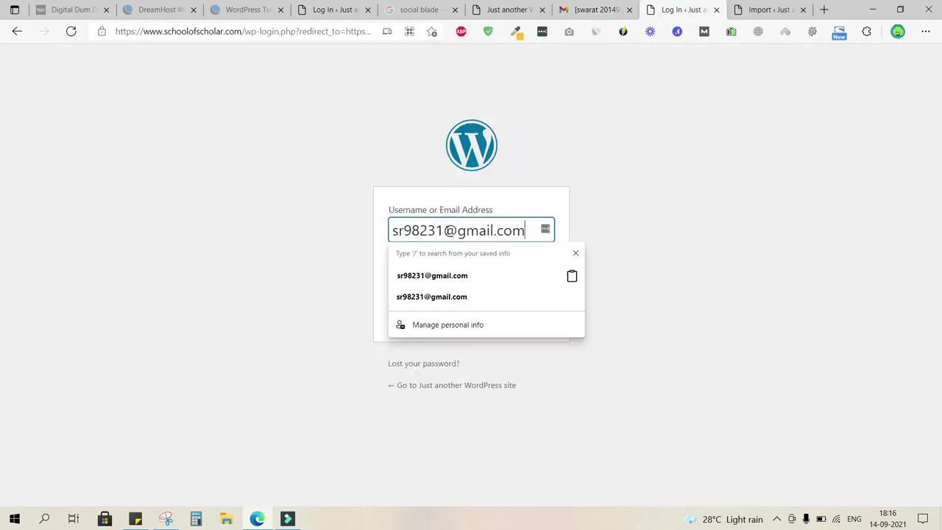
left_click(351, 257)
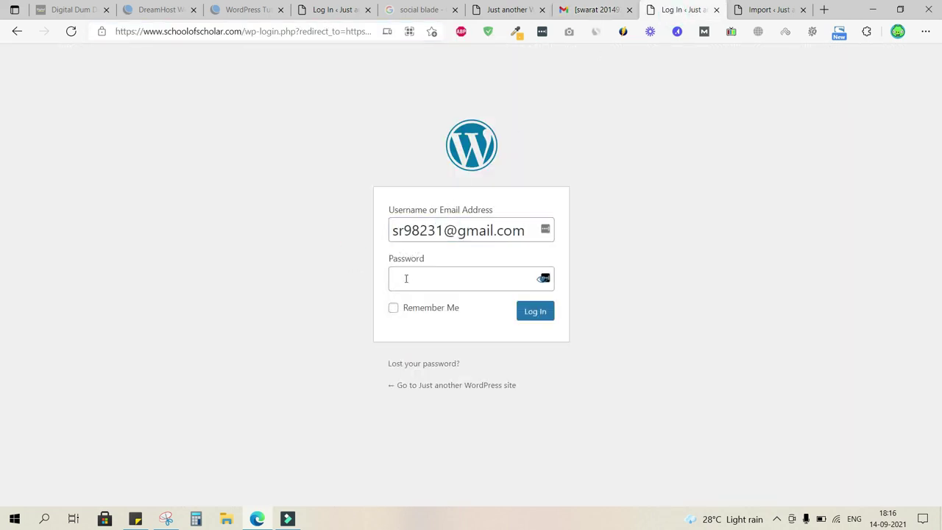
left_click(409, 278)
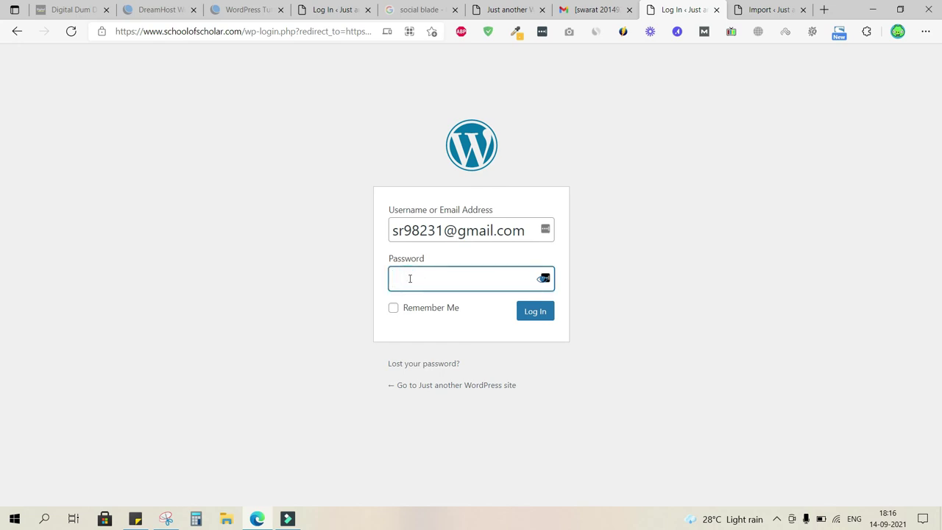
type("•••••••")
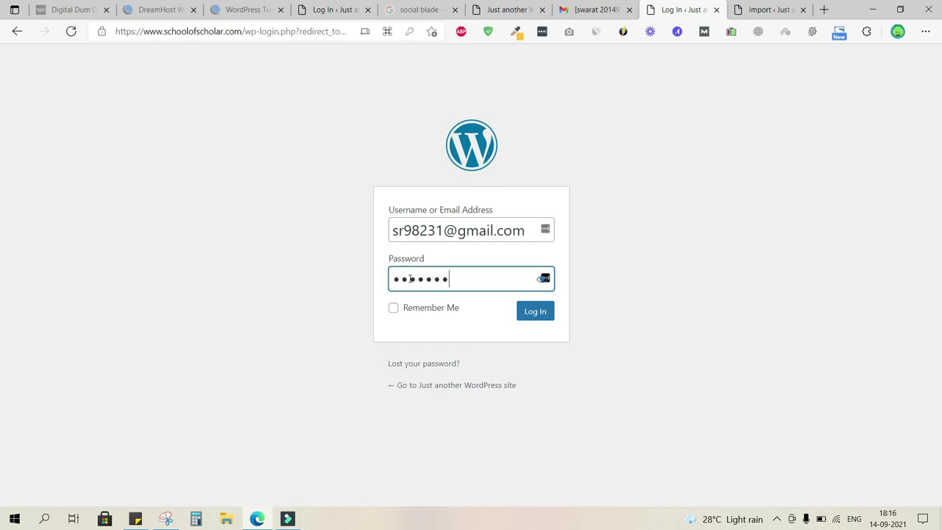
type("••••")
- Log in, close the Import tab, visit the public site, then return to the Dashboard
left_click(535, 312)
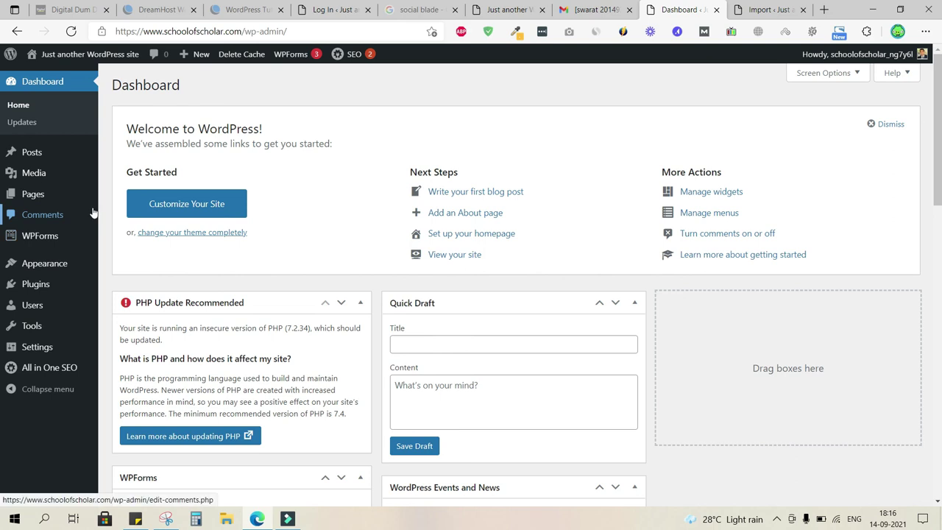
left_click(803, 9)
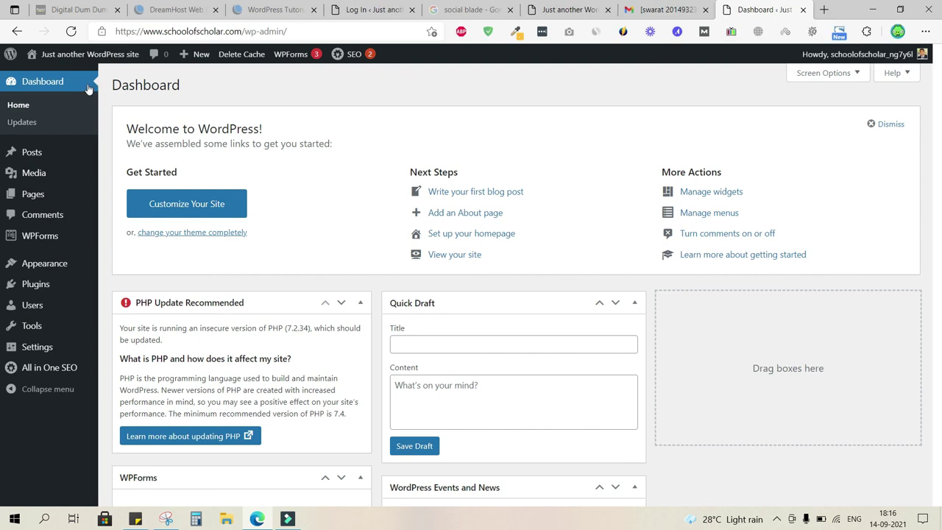
mouse_move(94, 61)
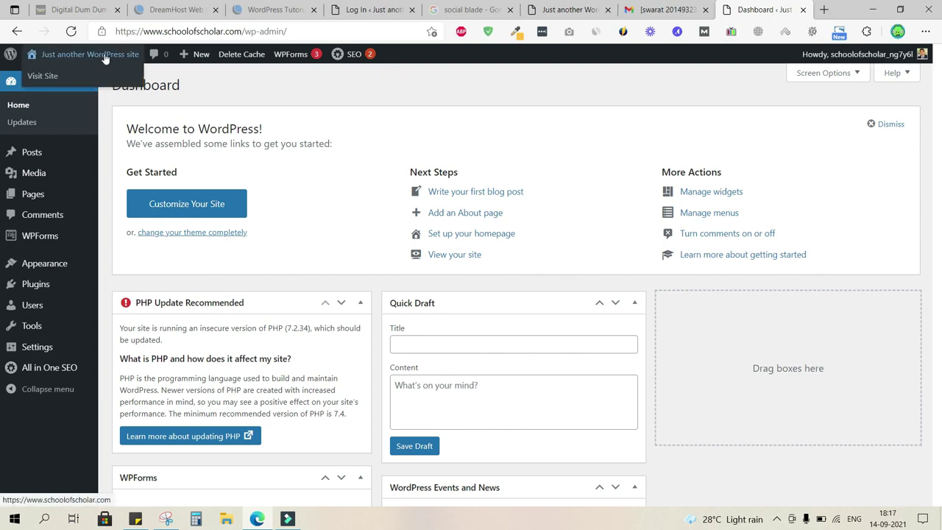
left_click(105, 57)
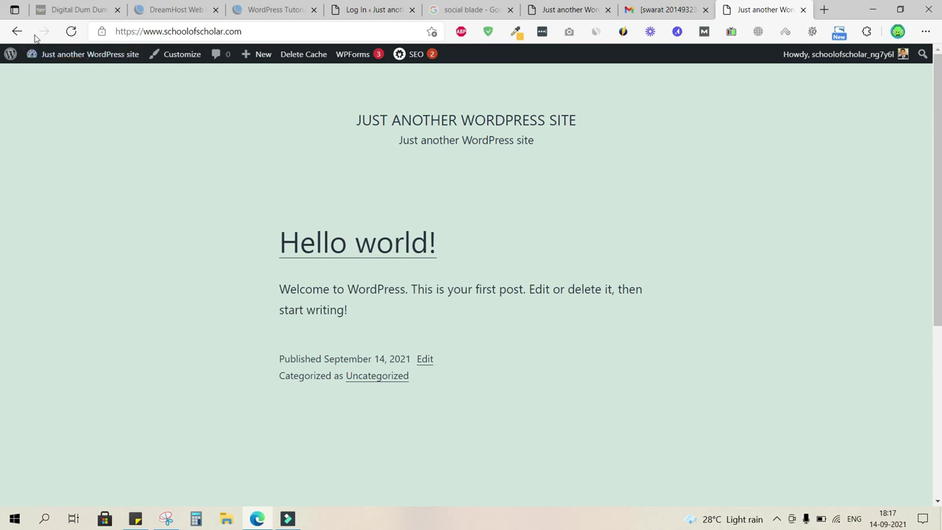
left_click(19, 31)
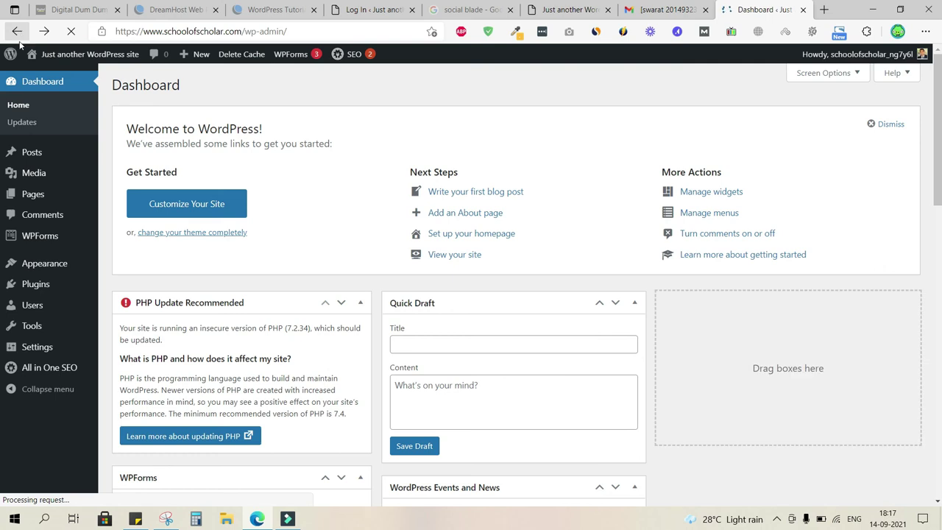
- Open the schoolofscholar.com public site in a new browser tab
mouse_move(65, 59)
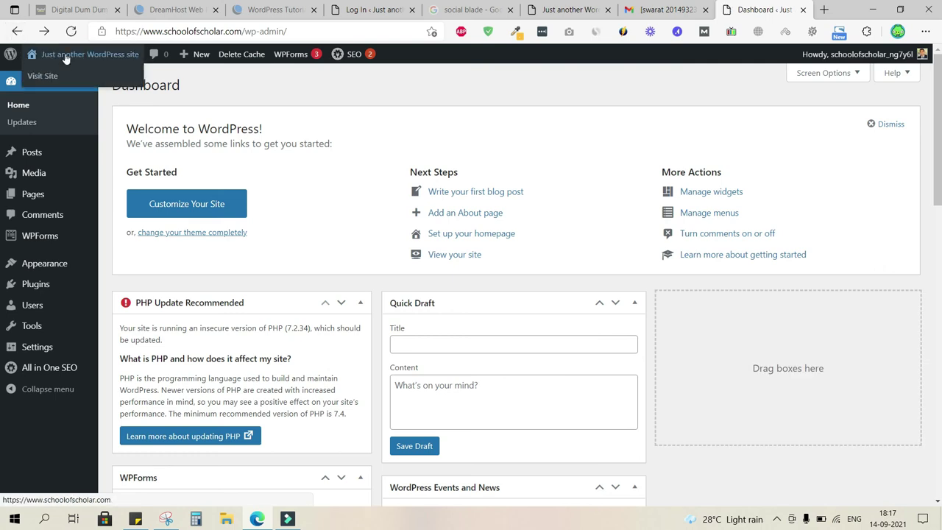
right_click(66, 59)
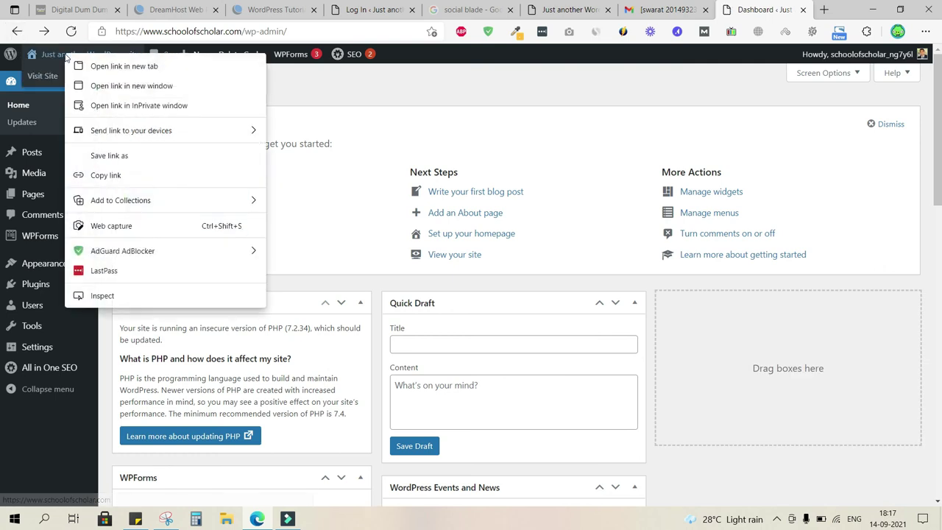
left_click(101, 73)
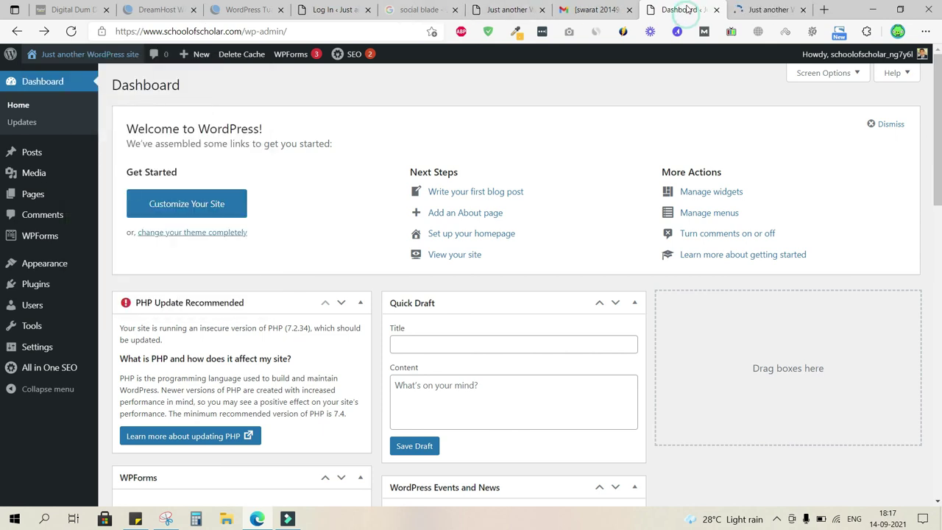